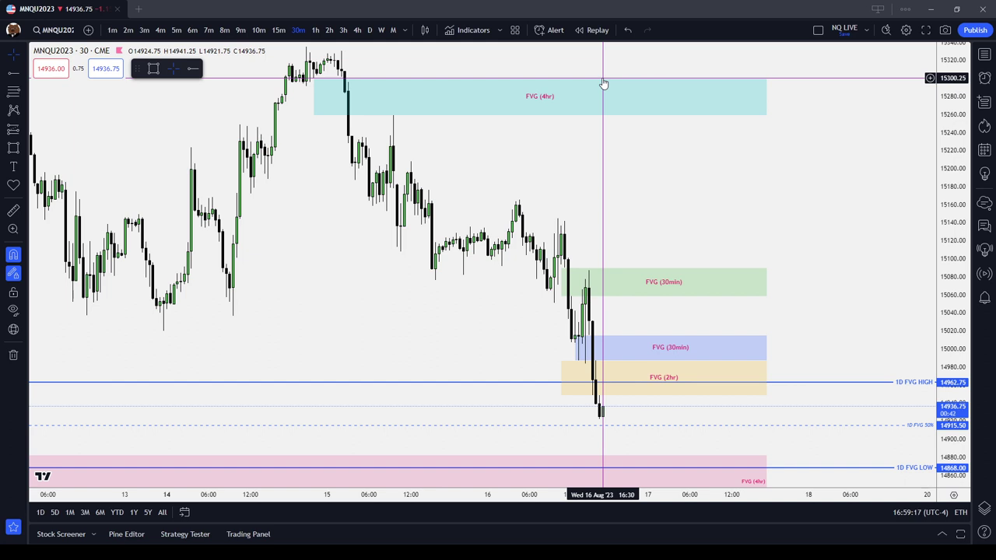
- Examine the 30-minute chart from the FVG zones near 16 August back to the price swings of 9 and 10 August
left_click_drag(478, 147, 579, 169)
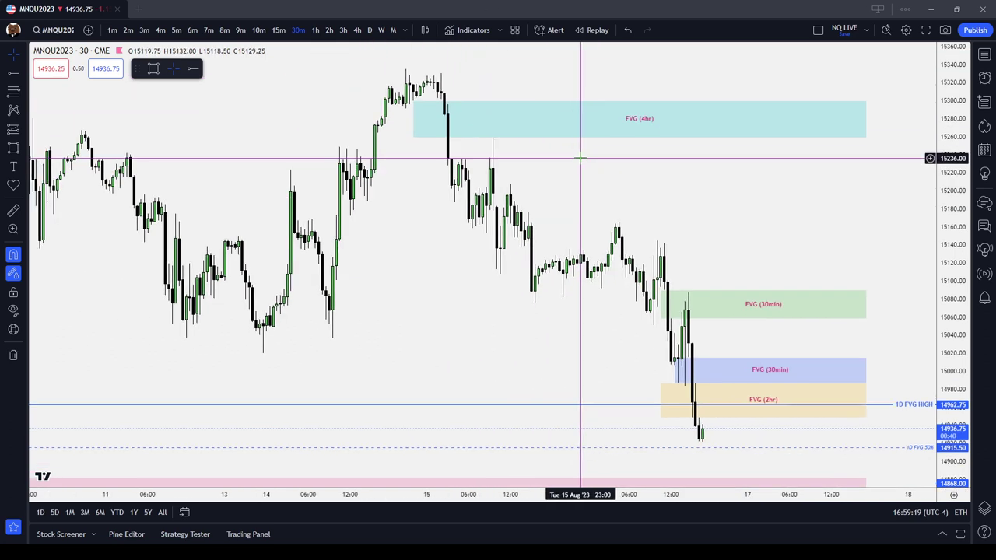
left_click(778, 409)
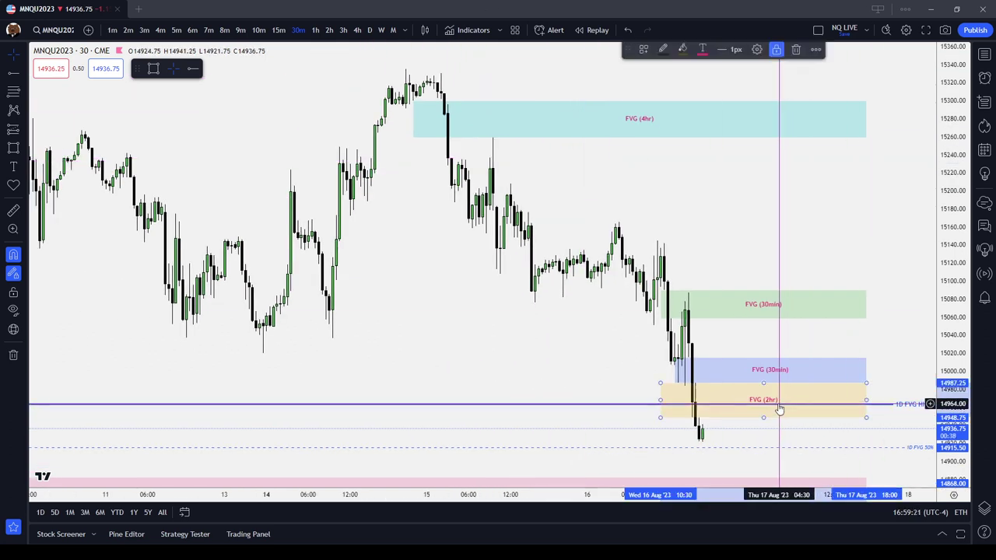
left_click(563, 253)
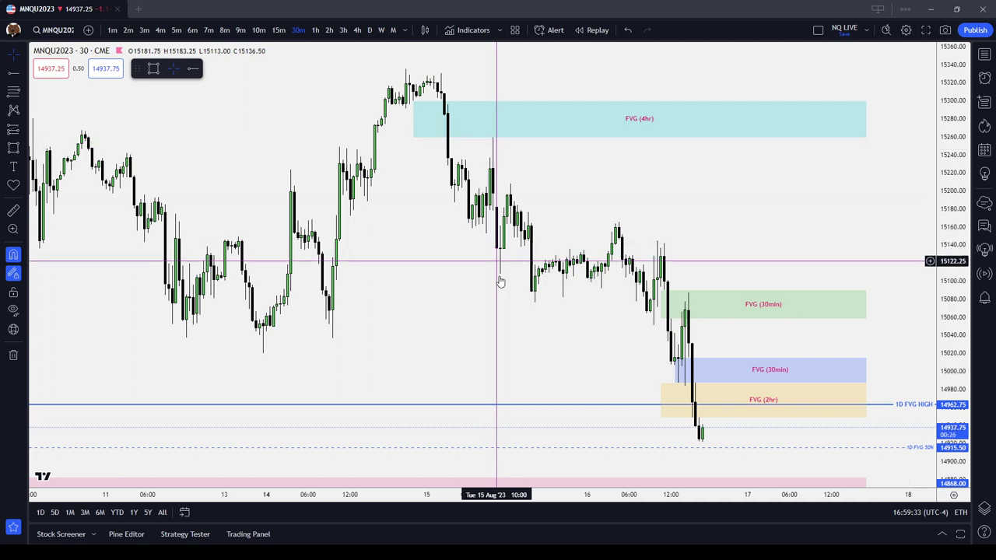
left_click_drag(460, 318, 590, 349)
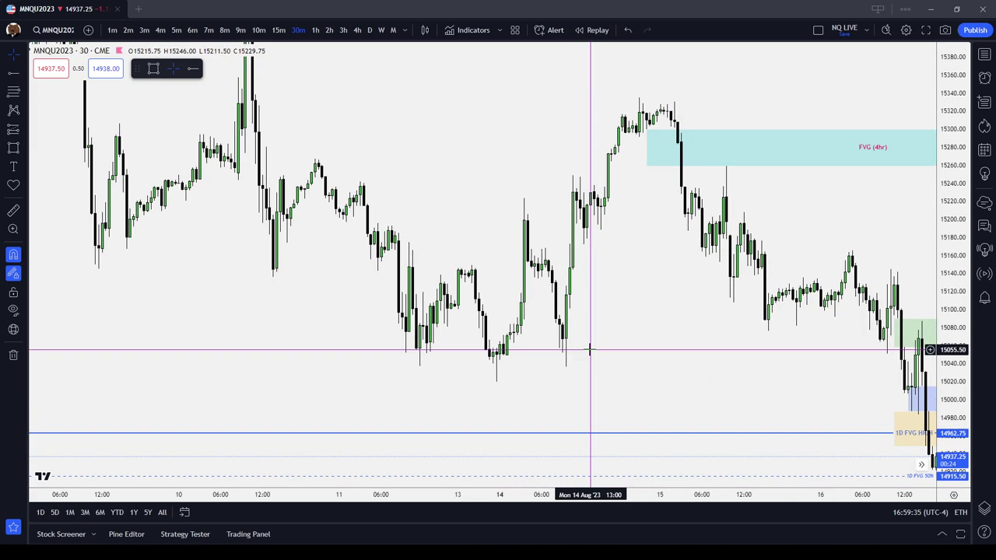
scroll(590, 350, "up", 3)
left_click_drag(432, 161, 560, 244)
scroll(560, 245, "down", 2)
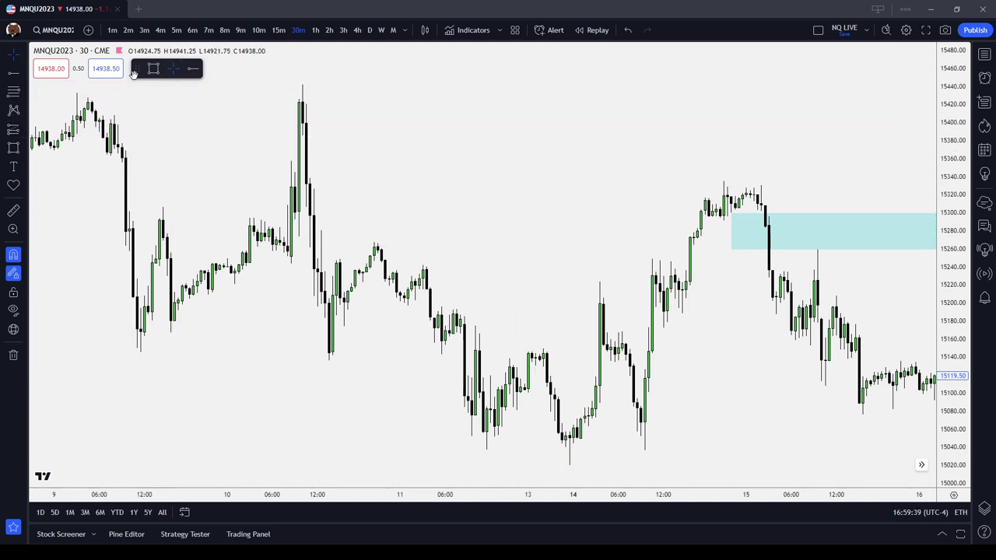
- Circle the gap below the 10 August spike with the Brush and draw a stroke toward it from the 14 August highs
left_click(23, 147)
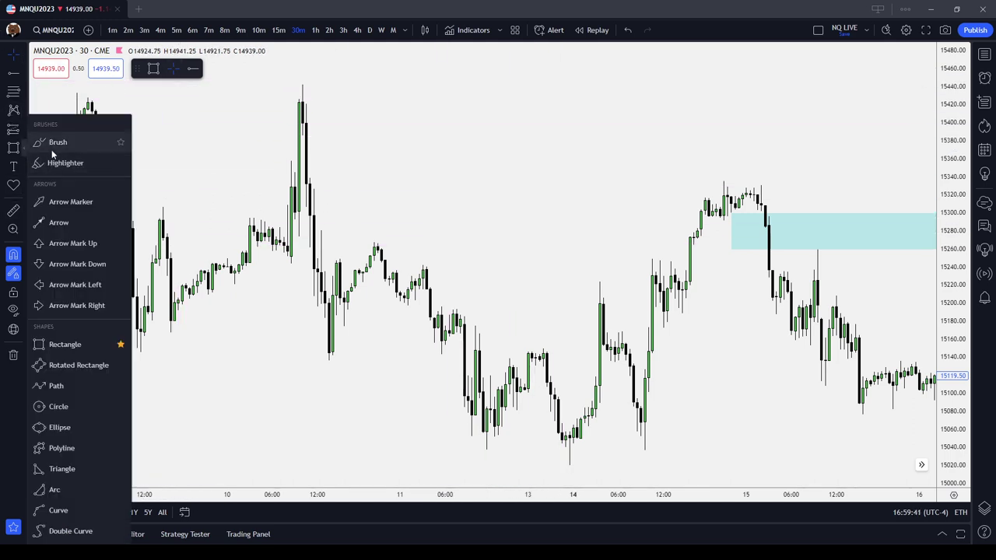
left_click(64, 142)
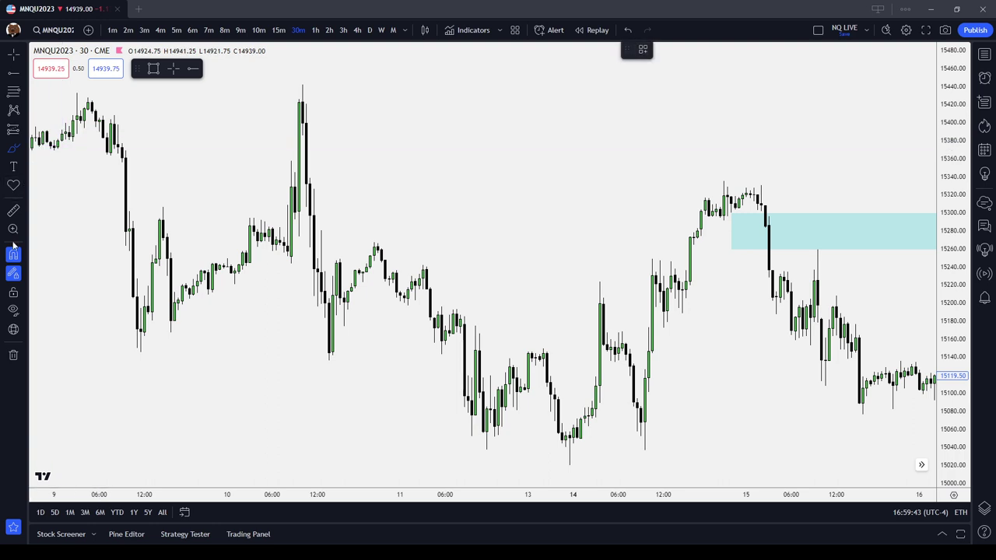
mouse_move(310, 140)
left_mouse_down()
mouse_move(285, 160)
mouse_move(310, 141)
left_mouse_up()
mouse_move(738, 198)
left_mouse_down()
mouse_move(352, 163)
mouse_move(362, 170)
left_mouse_up()
left_click(756, 49)
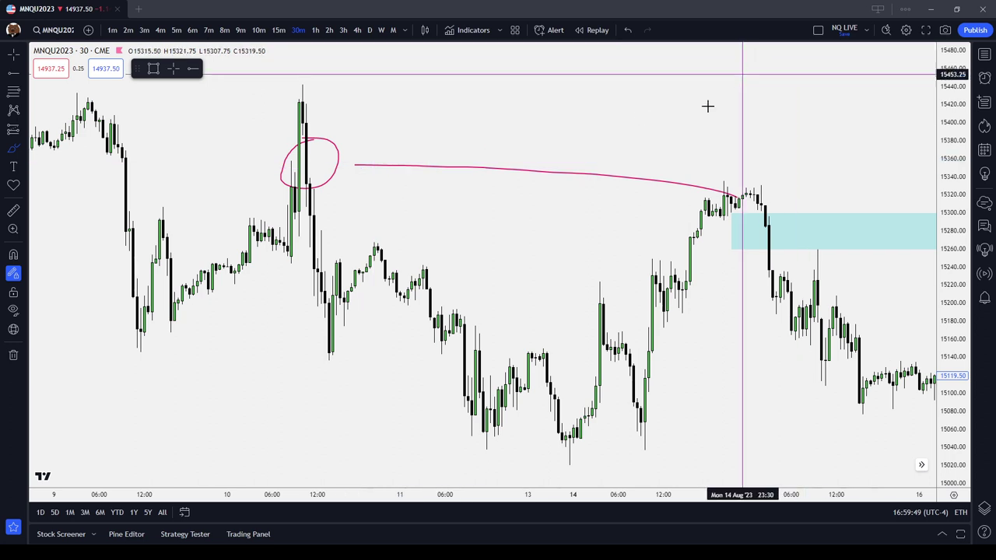
- Delete the long brush stroke and the hand-drawn circle around the 10 August gap
key("Escape")
left_click(537, 170)
key("Delete")
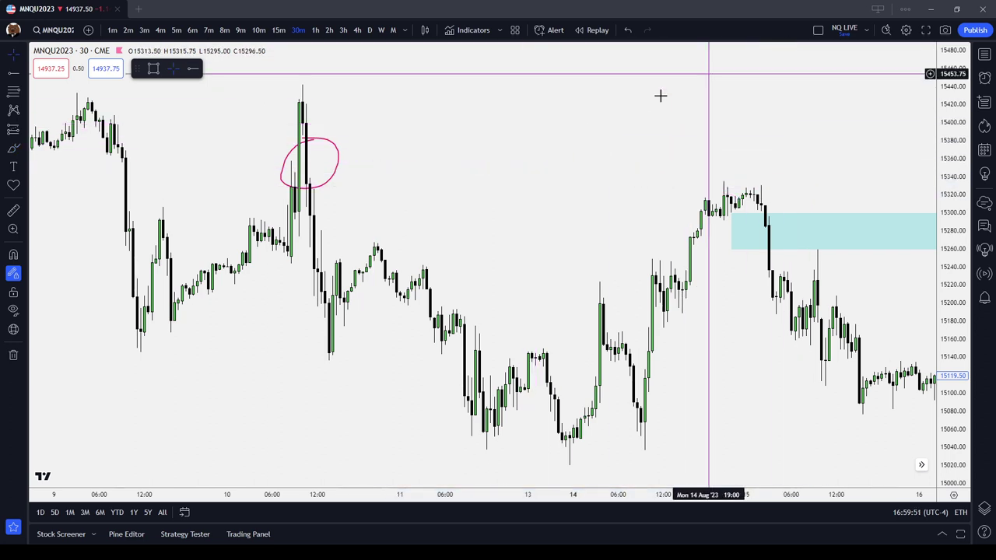
left_click(338, 149)
left_click(755, 51)
- Mark the edges of the gap below the 10 August spike with short brush strokes at about 15,383 and 15,345
left_click_drag(525, 170, 671, 156)
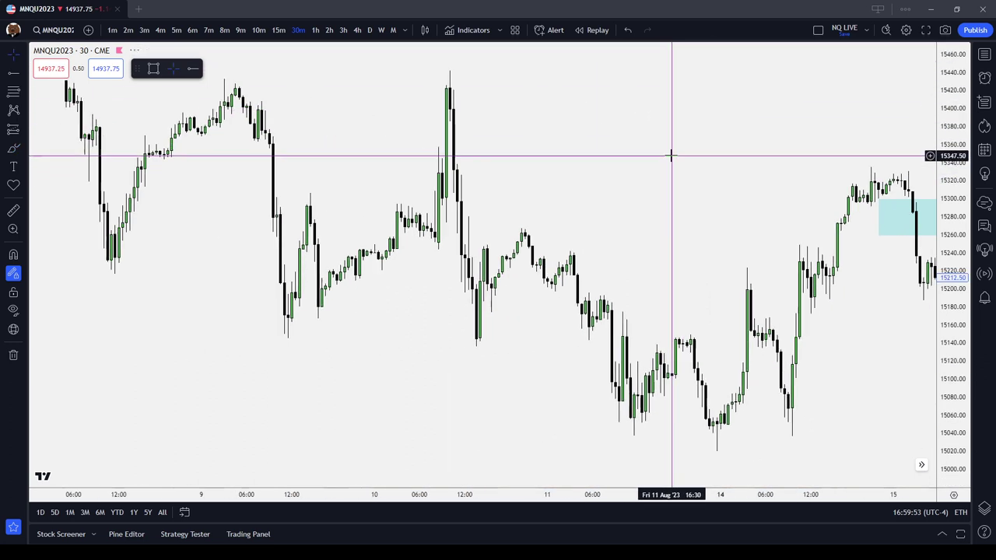
left_click(13, 148)
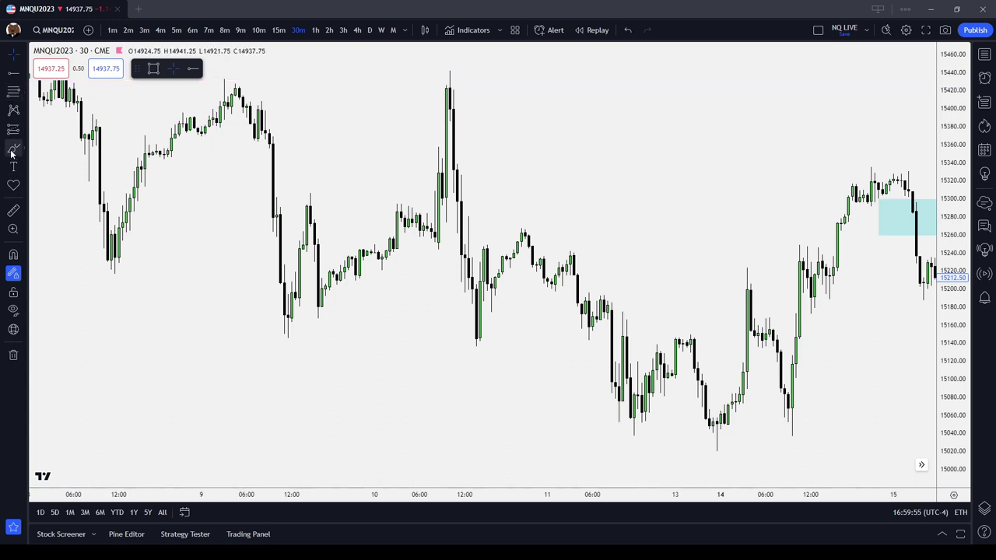
left_click_drag(454, 123, 473, 123)
left_click_drag(462, 158, 472, 158)
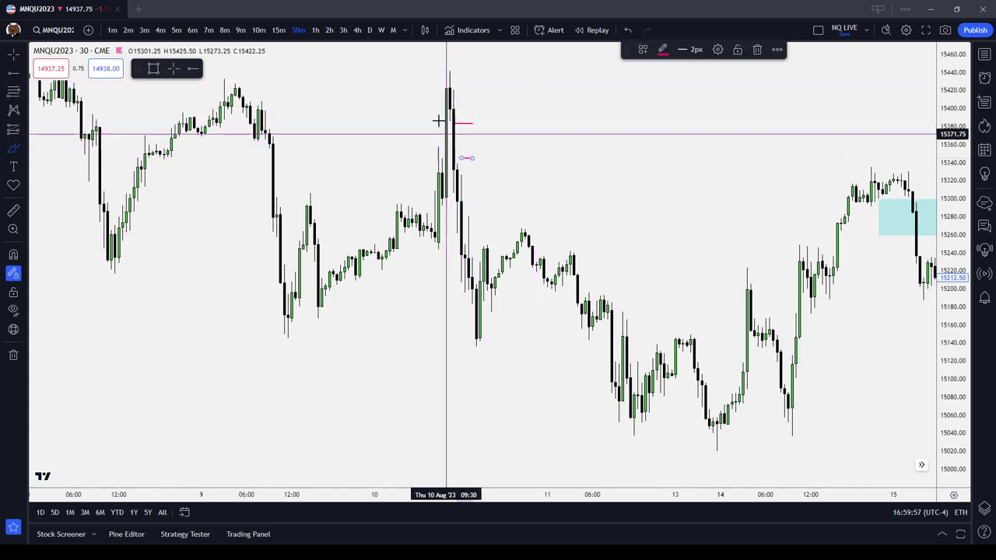
mouse_move(438, 121)
left_mouse_down()
mouse_move(449, 121)
mouse_move(456, 154)
left_mouse_up()
- Delete the short brush strokes around the 10 August spike
left_click(756, 50)
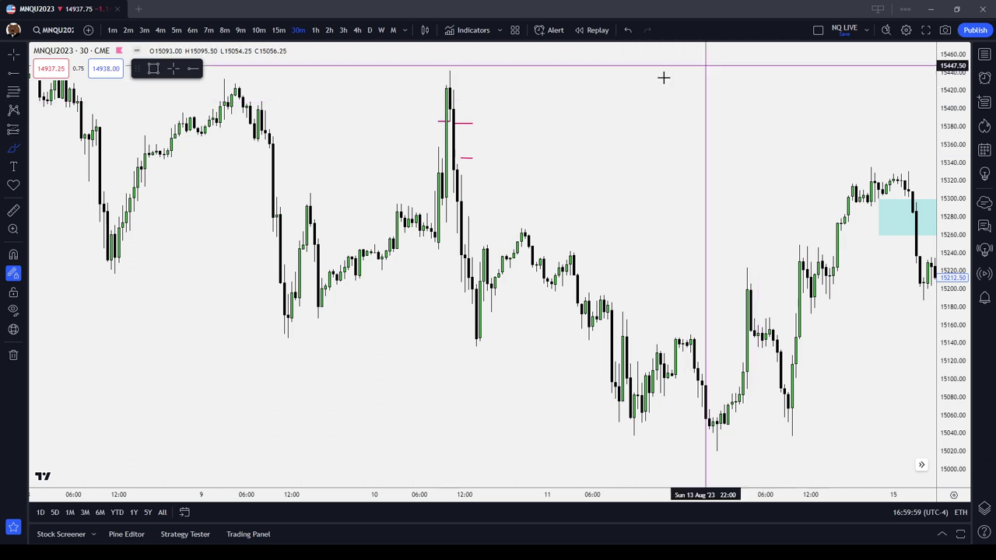
left_click(448, 123)
left_click(757, 50)
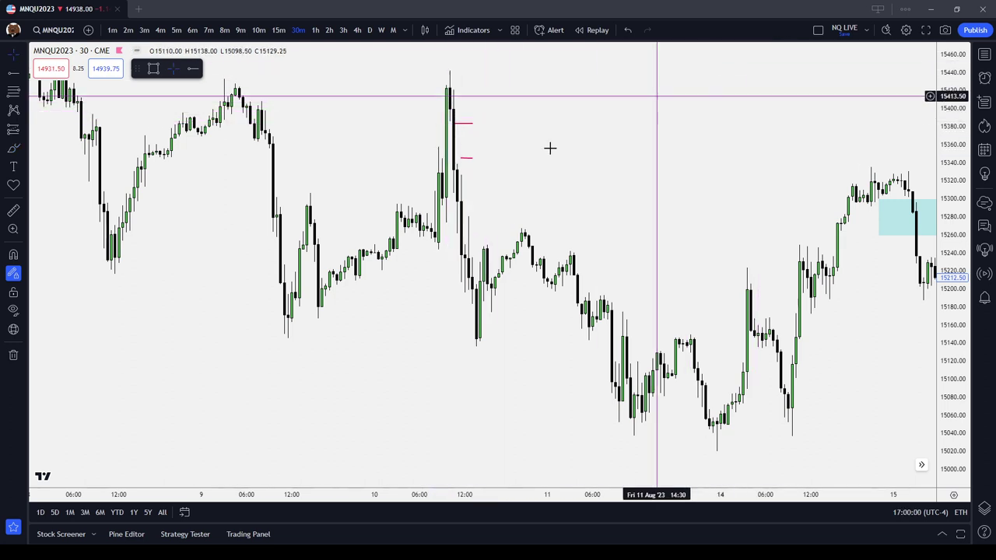
left_click(469, 158)
left_click(757, 49)
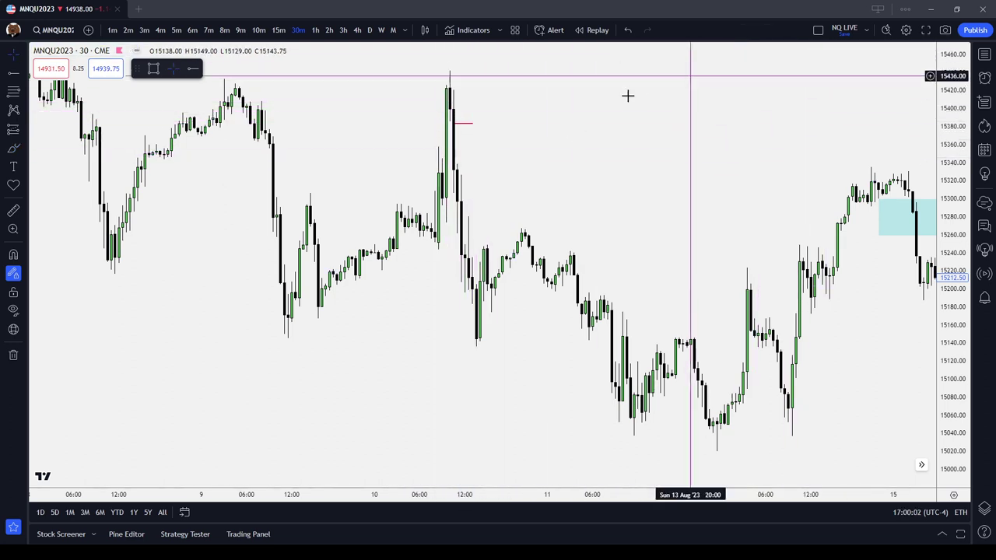
left_click(462, 125)
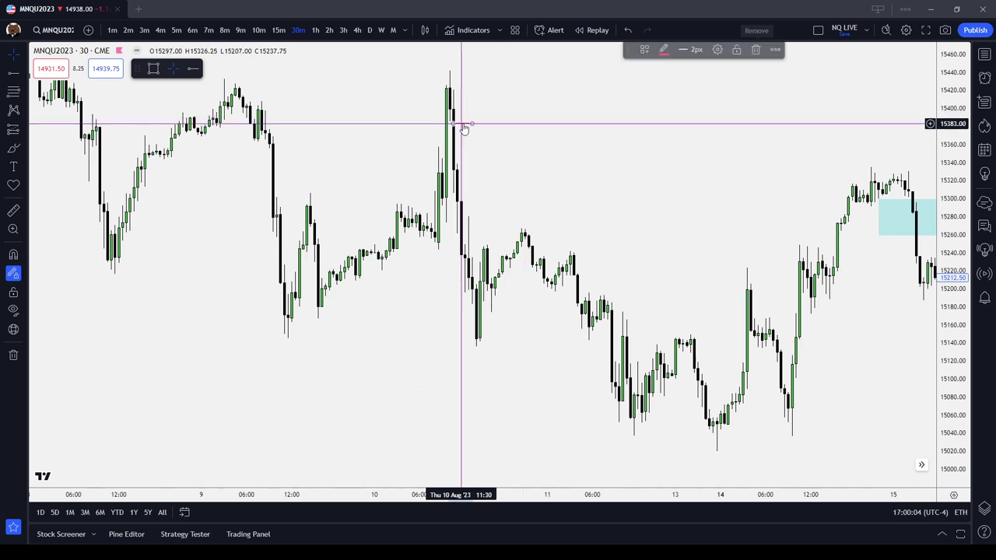
left_click(759, 51)
- With magnet snapping on, draw a rectangle from the gap after the 7 August high across past the 10 August spike, and delete it
left_click_drag(619, 159, 827, 227)
left_click(154, 68)
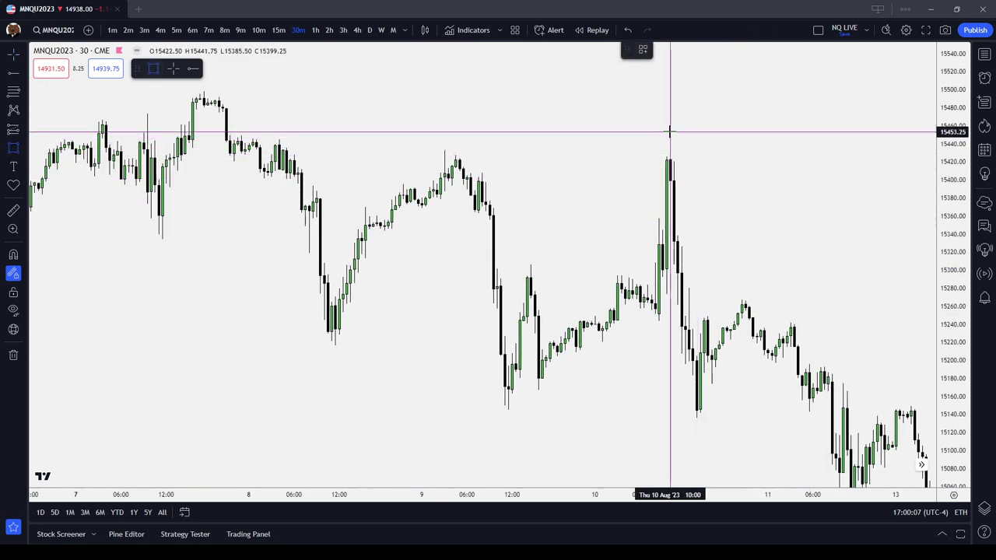
left_click(13, 254)
left_click(220, 118)
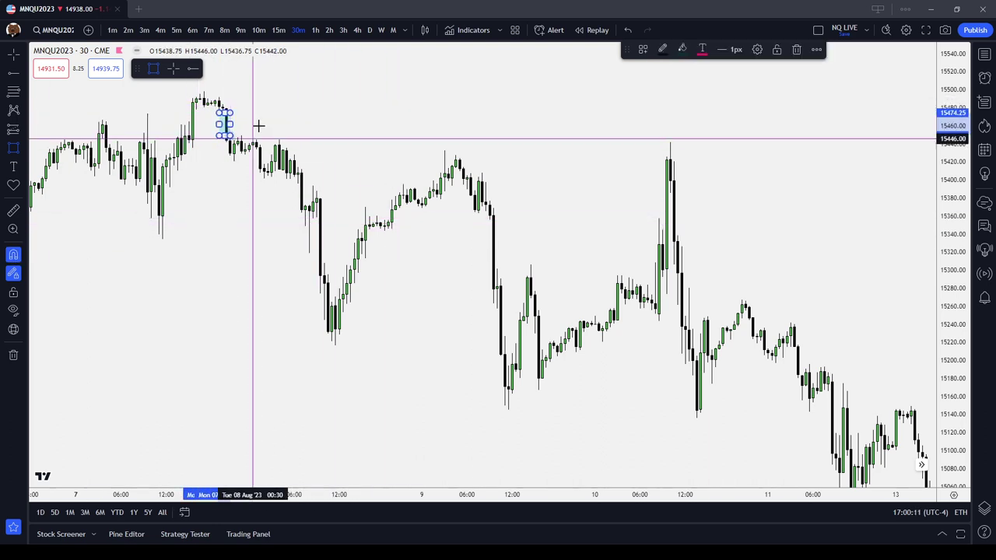
left_click(749, 136)
left_click(738, 156)
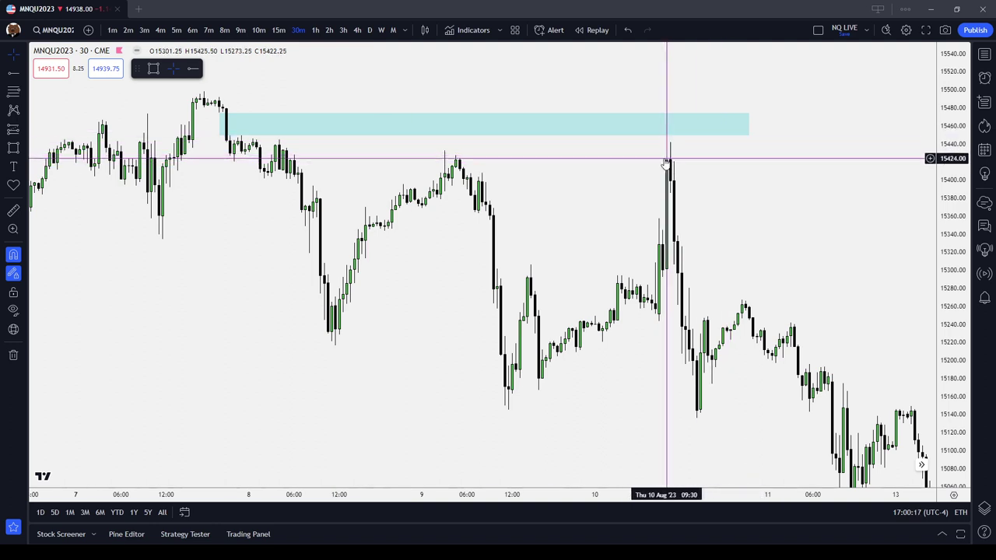
left_click(565, 136)
left_click(798, 49)
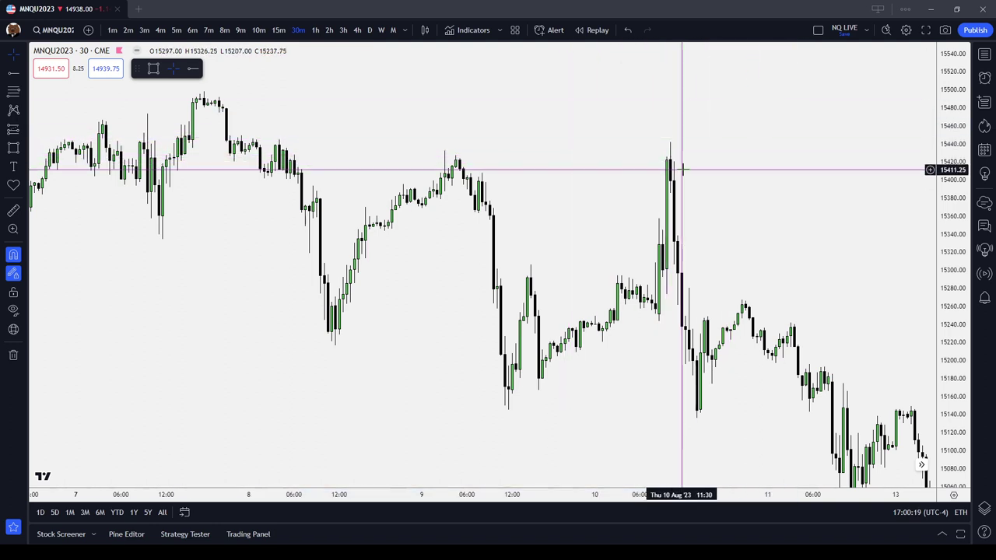
- Draw a rectangle over the 10 August gap between 15,385.50 and 15,344.50 and extend its right edge to 14:30
left_click_drag(692, 149, 622, 167)
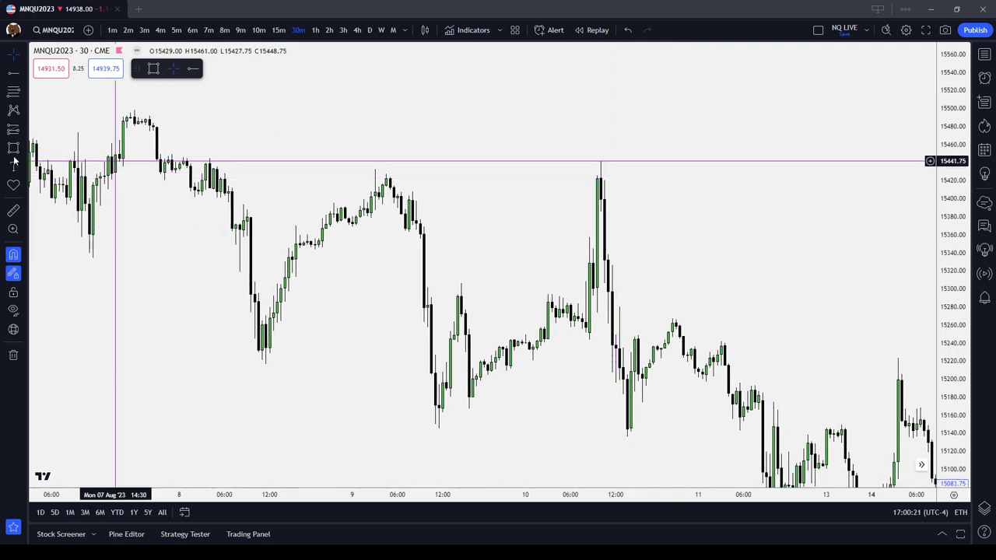
left_click(14, 148)
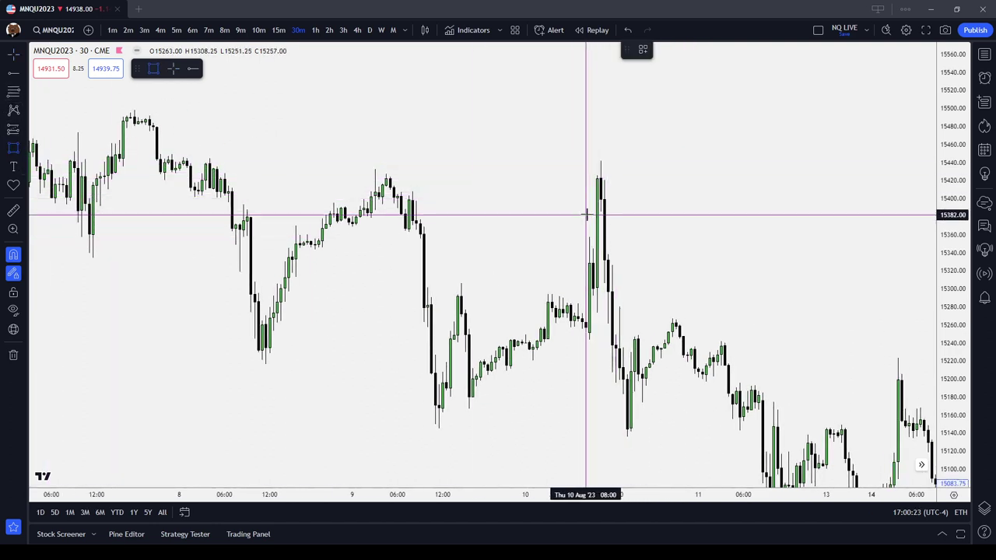
left_click(593, 248)
key("Escape")
left_click_drag(597, 218, 601, 212)
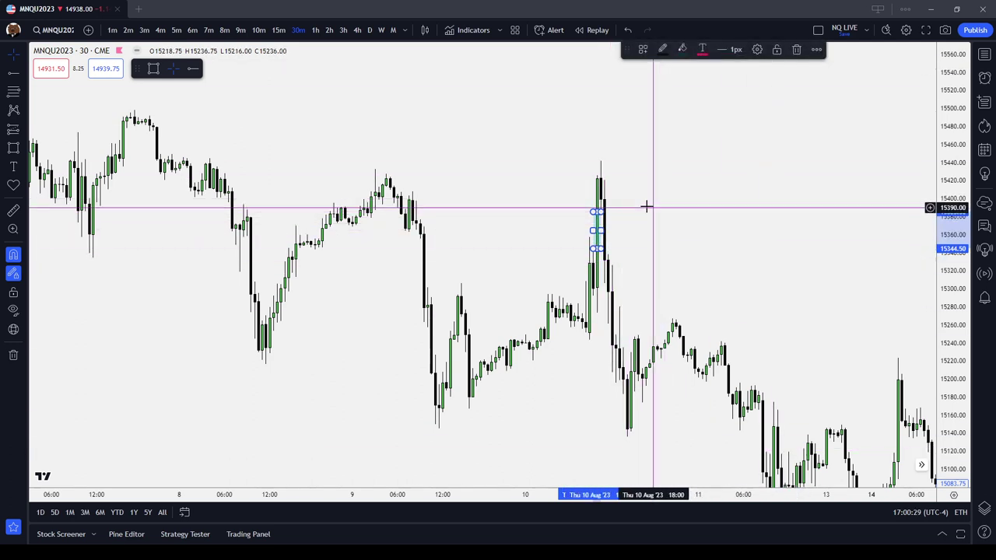
left_click_drag(598, 230, 634, 230)
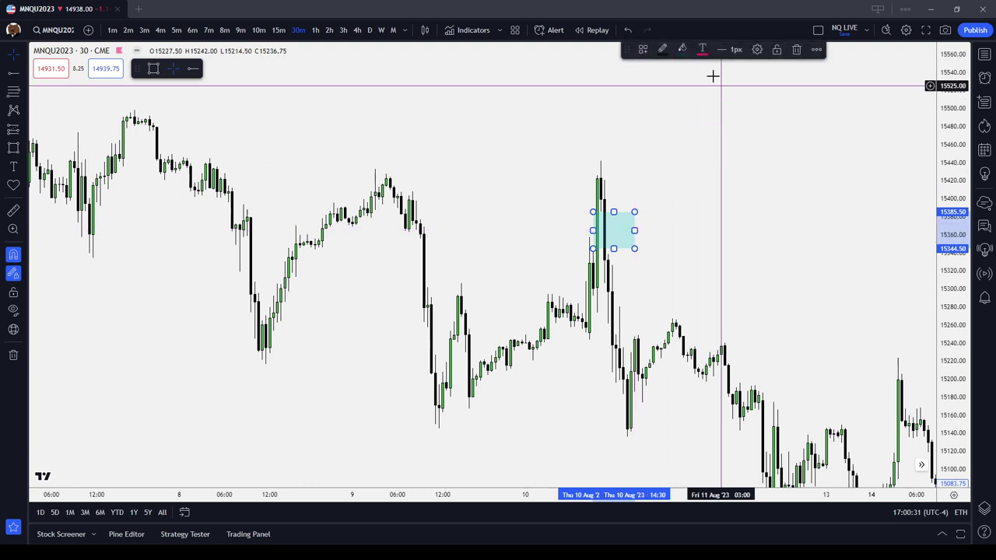
- Label the 10 August gap rectangle "IFVG (30min)" and align the text inside it to the right
left_click(643, 49)
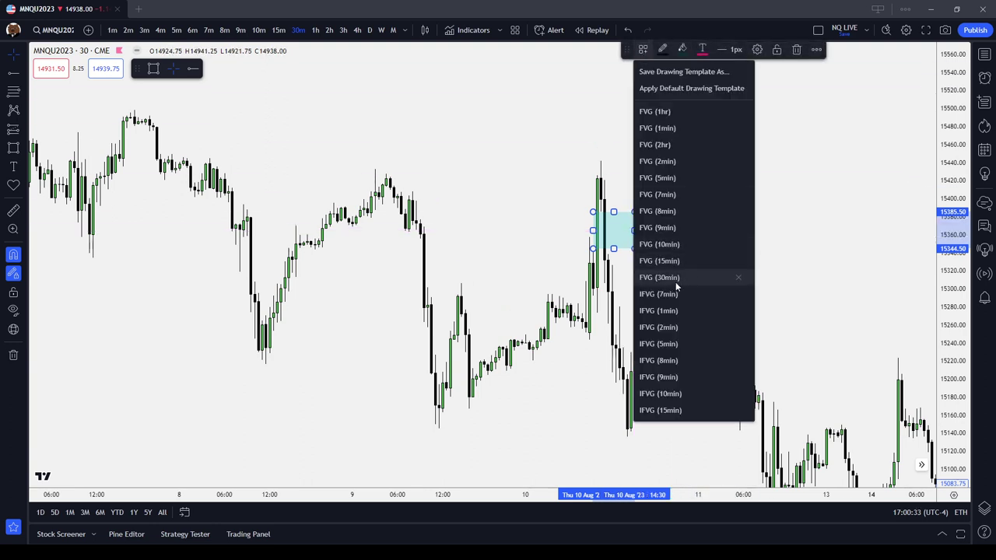
left_click(757, 49)
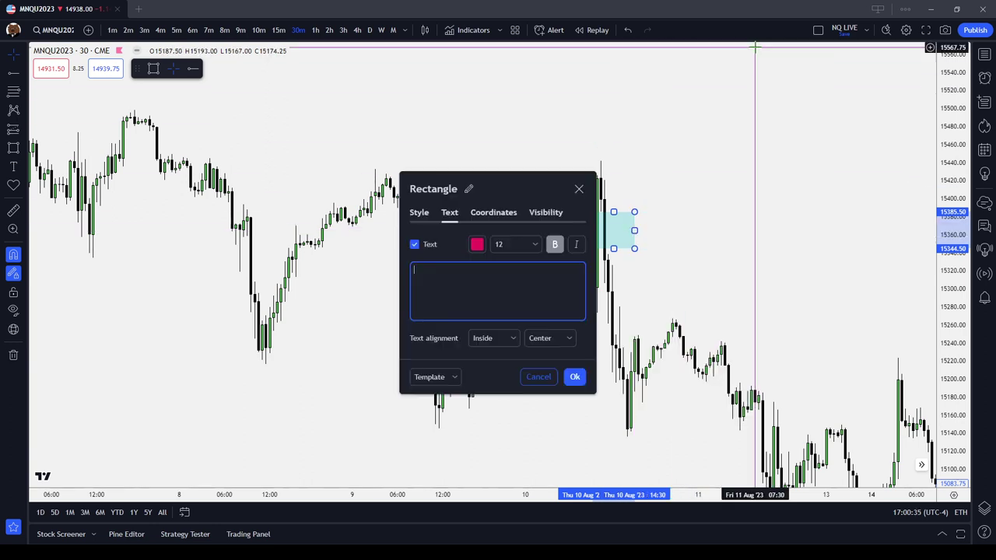
type("Ifvg")
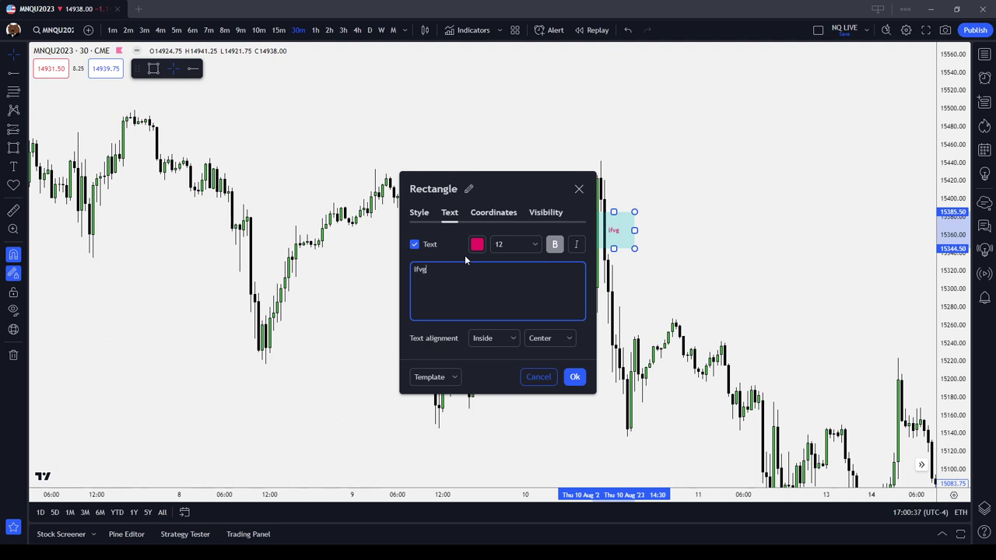
key("BackSpace")
key("BackSpace")
key("BackSpace")
type("FVG (30min)")
left_click(550, 338)
left_click(548, 392)
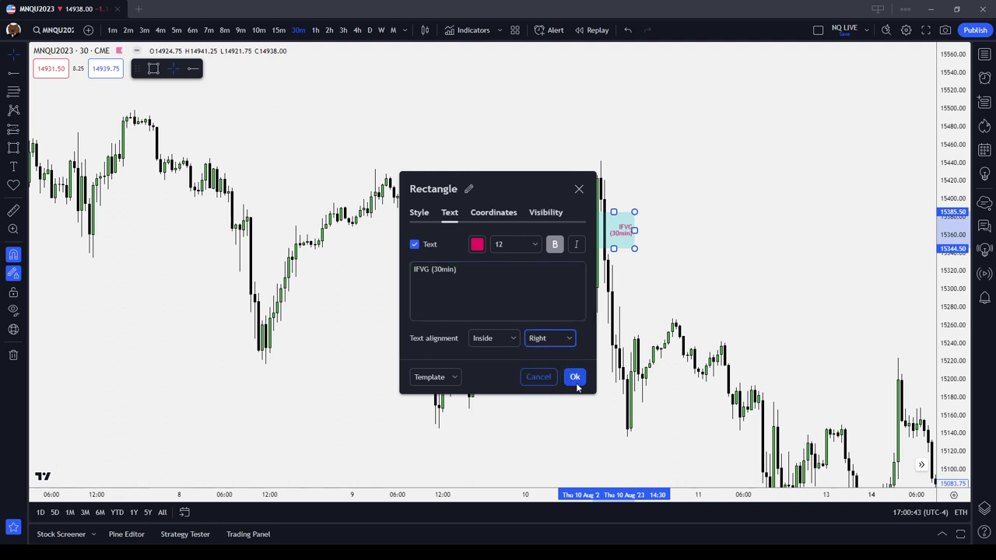
left_click(576, 379)
- Save the labelled rectangle's settings as a drawing template named "IFVG (30min)"
left_click(643, 49)
left_click(666, 70)
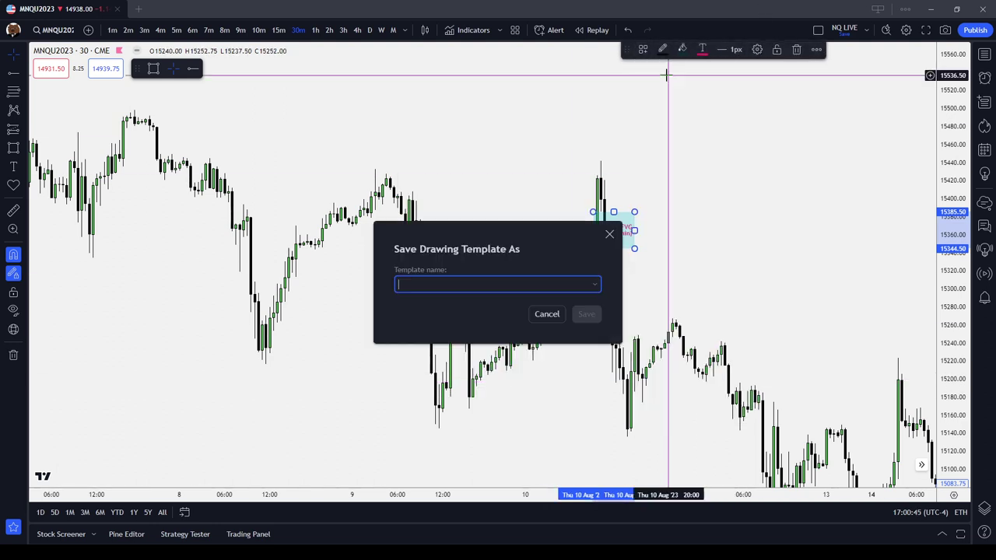
left_click(595, 286)
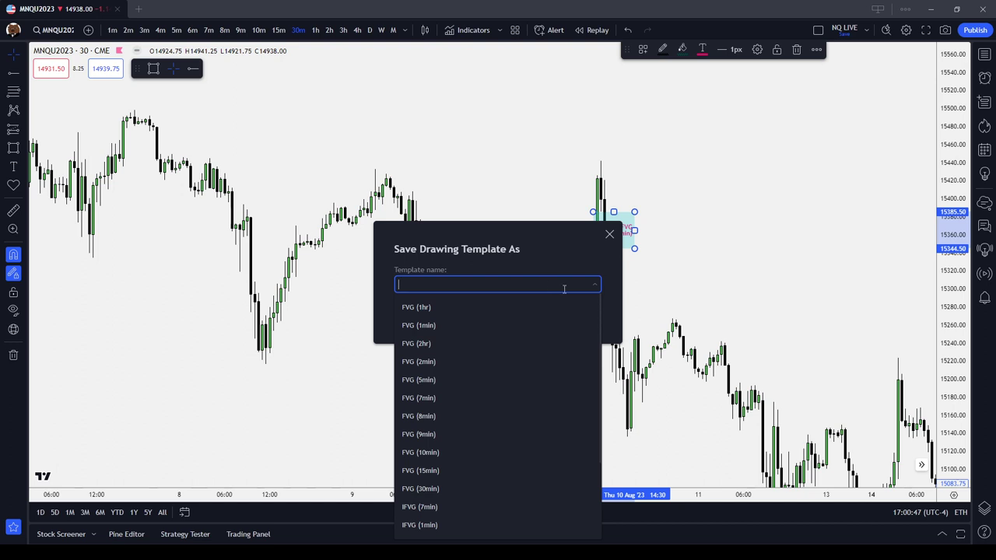
scroll(545, 336, "down", 3)
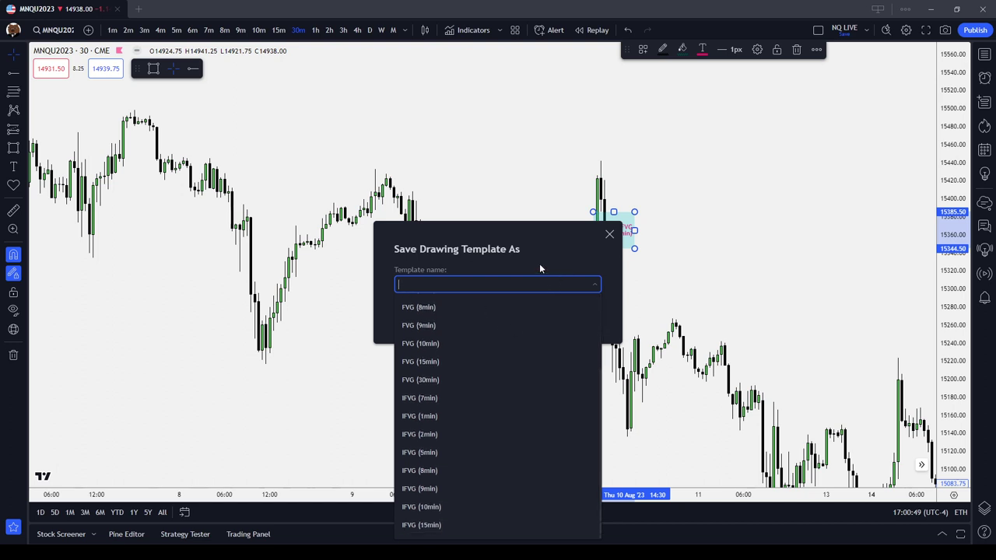
type("IFVG (30min)")
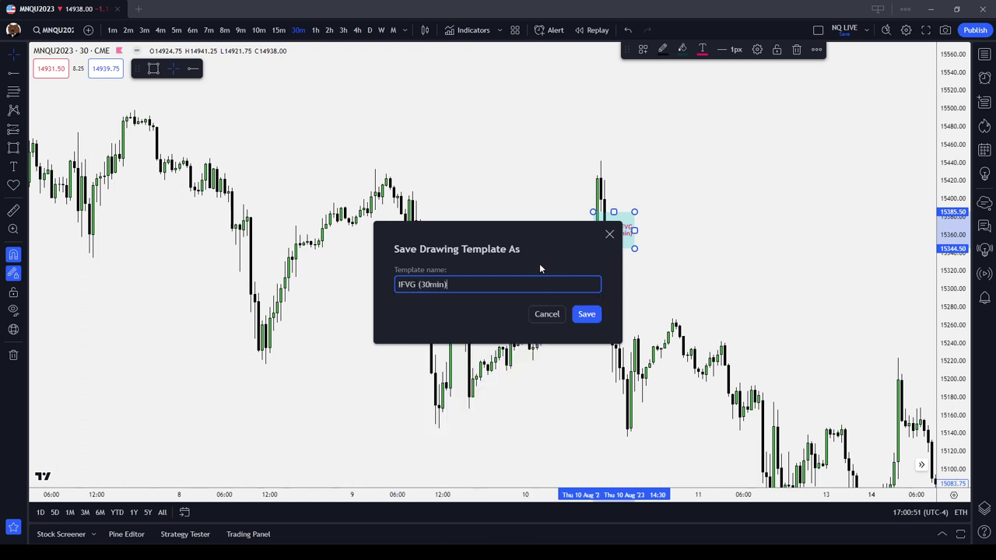
left_click(586, 314)
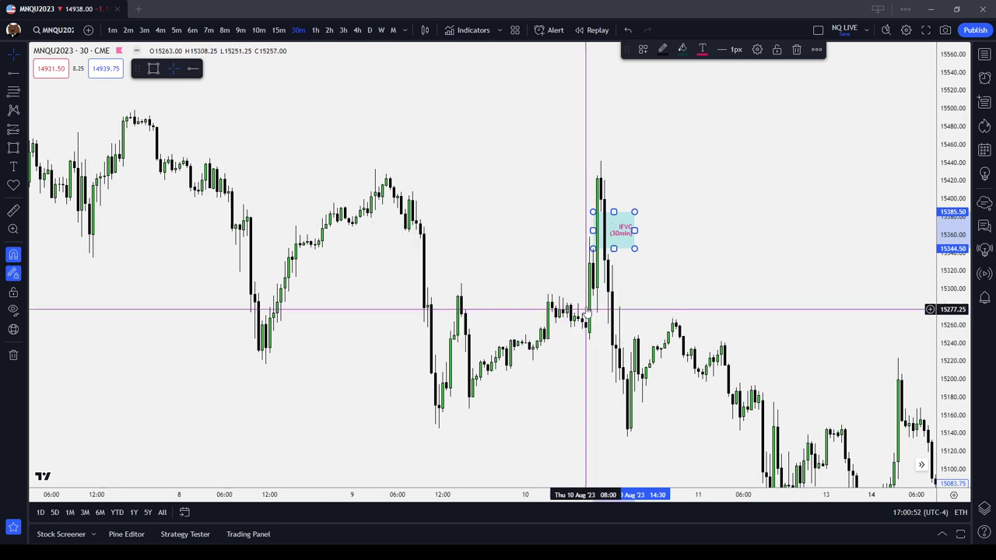
- Check the rectangle's drawing template list for IFVG (30min), and reselect the labelled rectangle
left_click(643, 49)
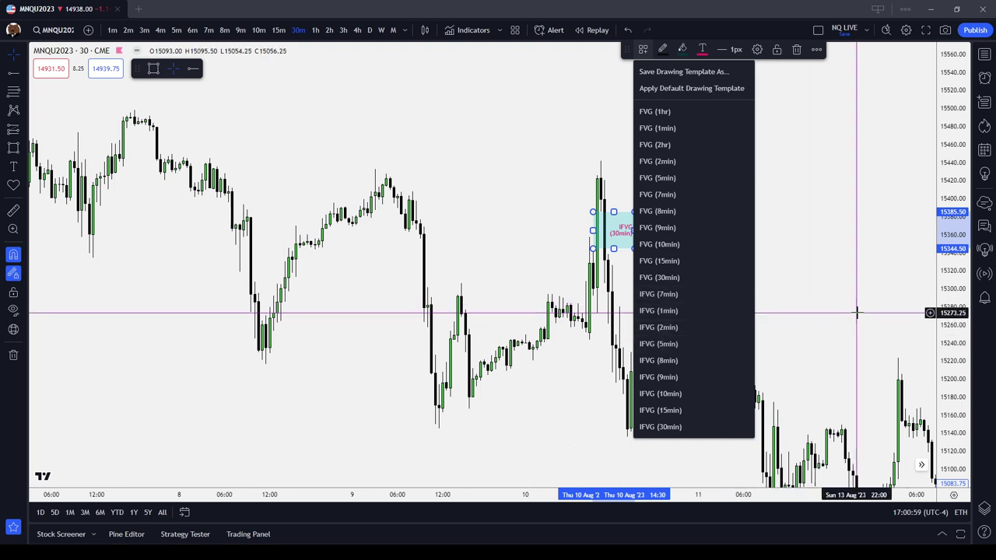
left_click(815, 147)
left_click(617, 227)
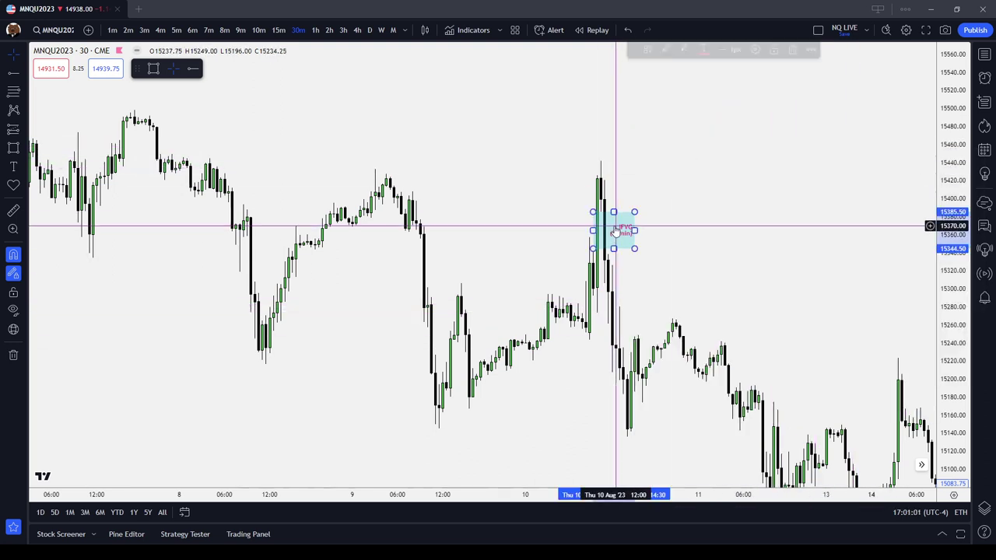
- Delete the labelled rectangle over the 10 August gap
left_click(796, 50)
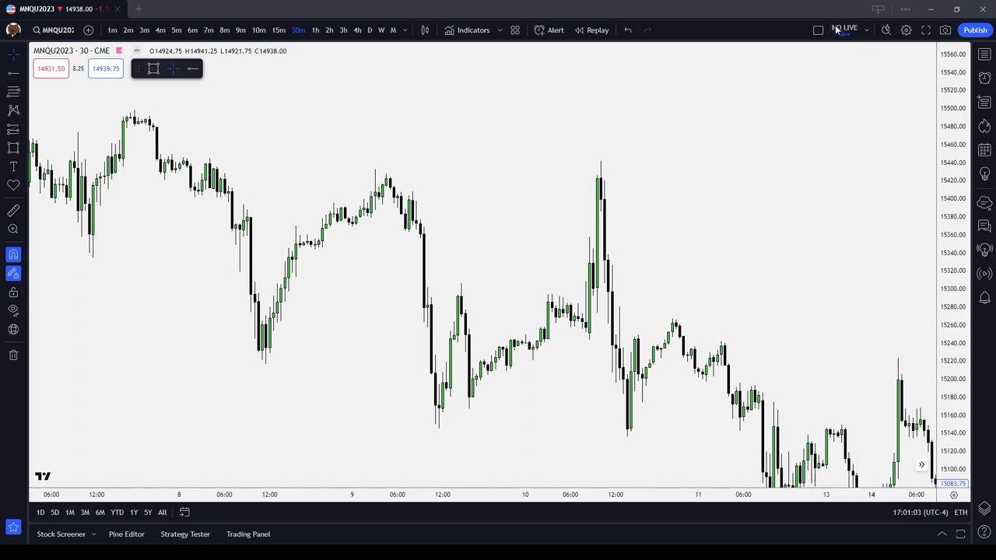
- Examine price action from early August to the latest candles on the 30-minute chart, and the marked fair value gap levels on the daily chart
scroll(752, 211, "down", 1)
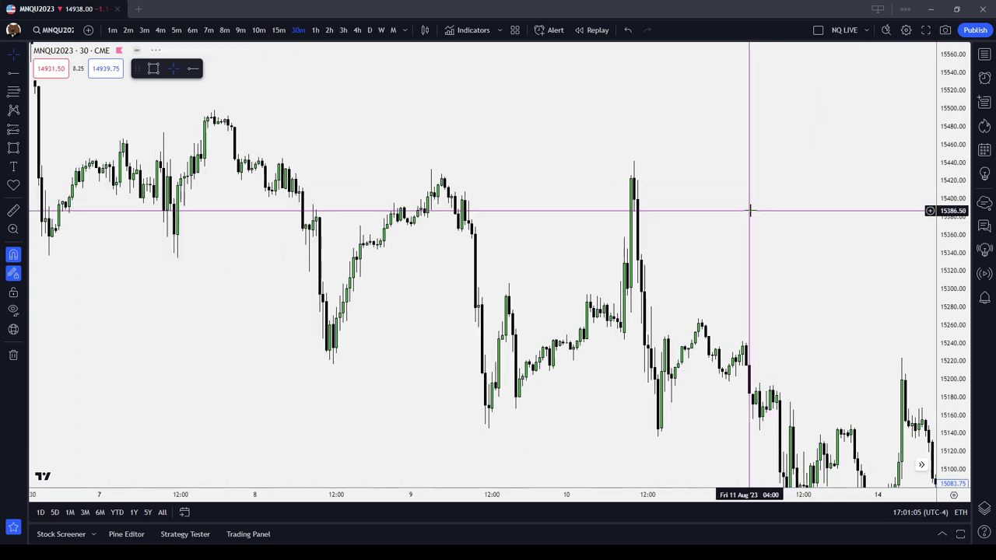
left_click_drag(370, 165, 721, 249)
scroll(721, 246, "down", 3)
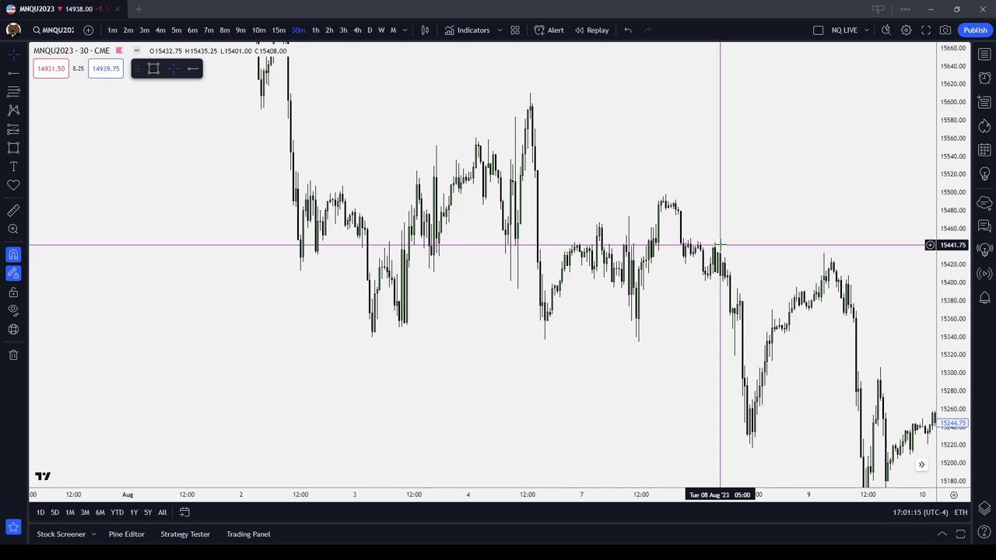
scroll(721, 244, "up", 2)
left_click_drag(720, 298, 391, 99)
left_click_drag(556, 250, 24, 147)
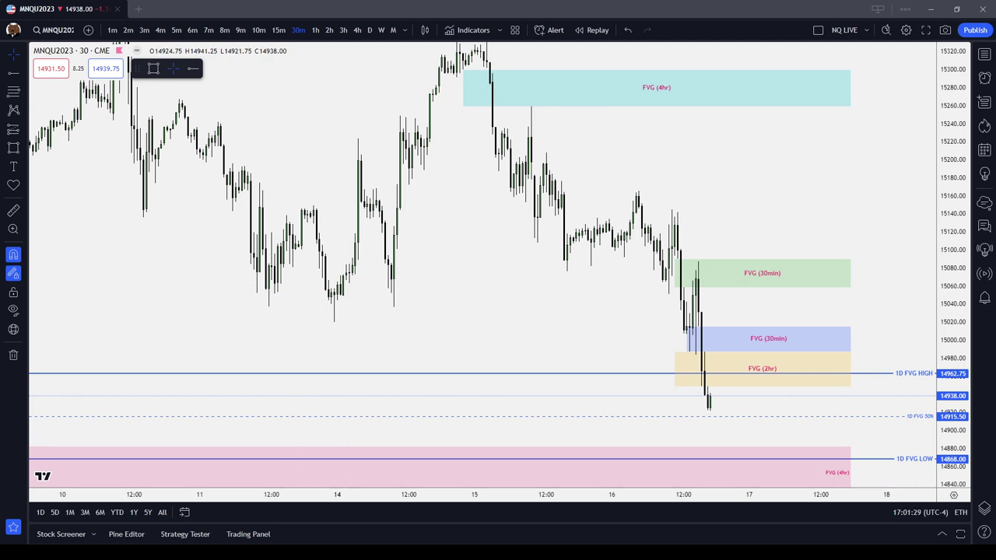
left_click(369, 30)
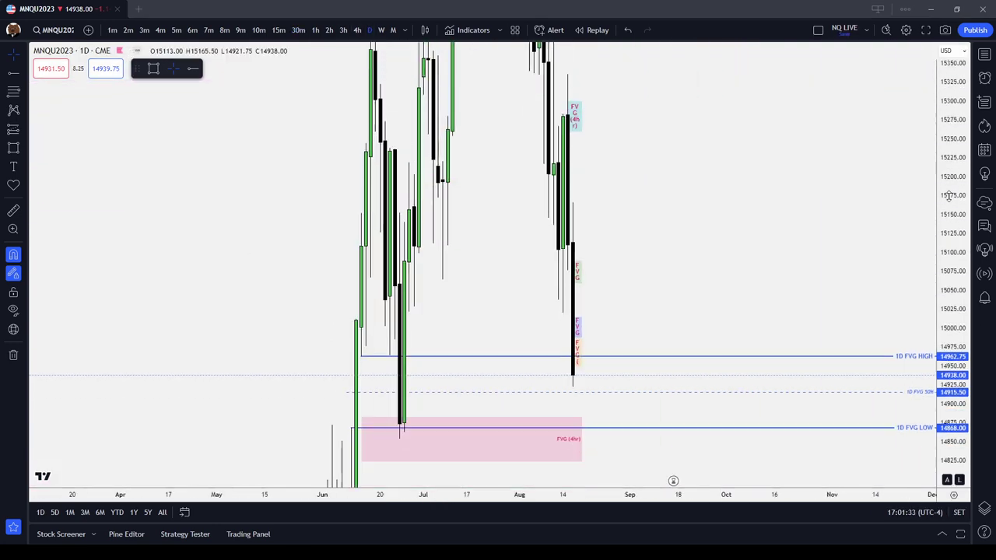
left_click_drag(948, 196, 949, 418)
scroll(584, 205, "up", 4)
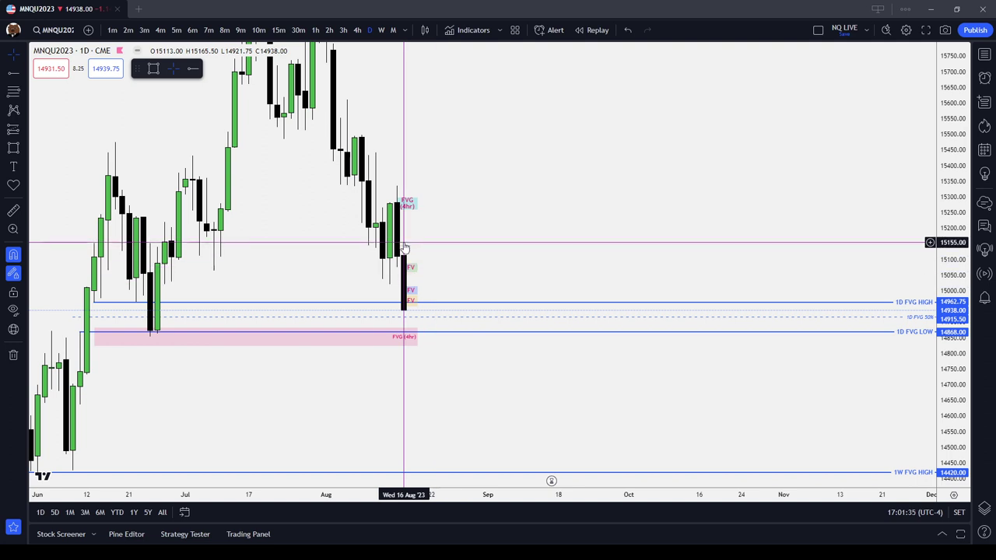
left_click_drag(396, 271, 475, 349)
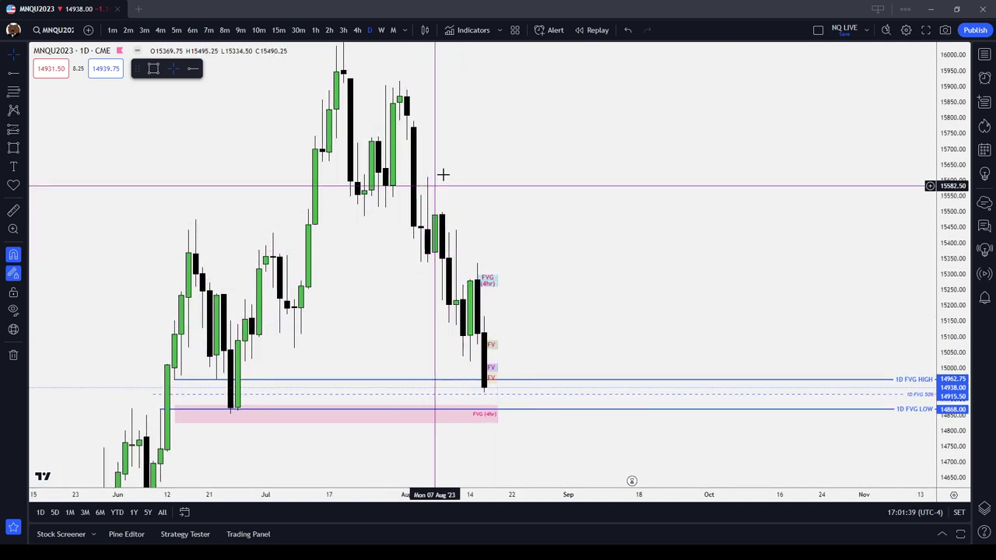
- On the 1-hour chart, write a text note headed "Ways to use Fair Value Gaps." with the item "1. Support and Resistance"
left_click(315, 29)
scroll(638, 187, "down", 5)
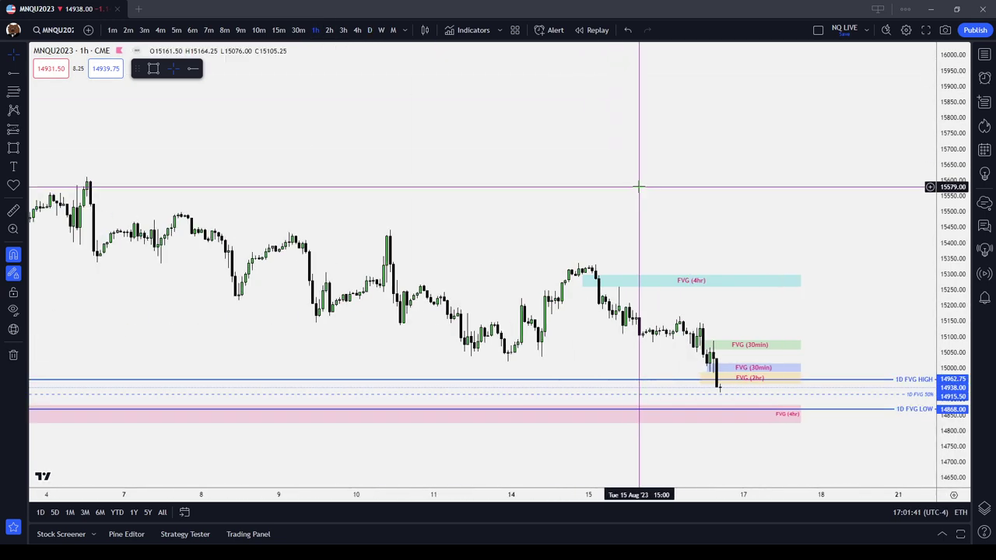
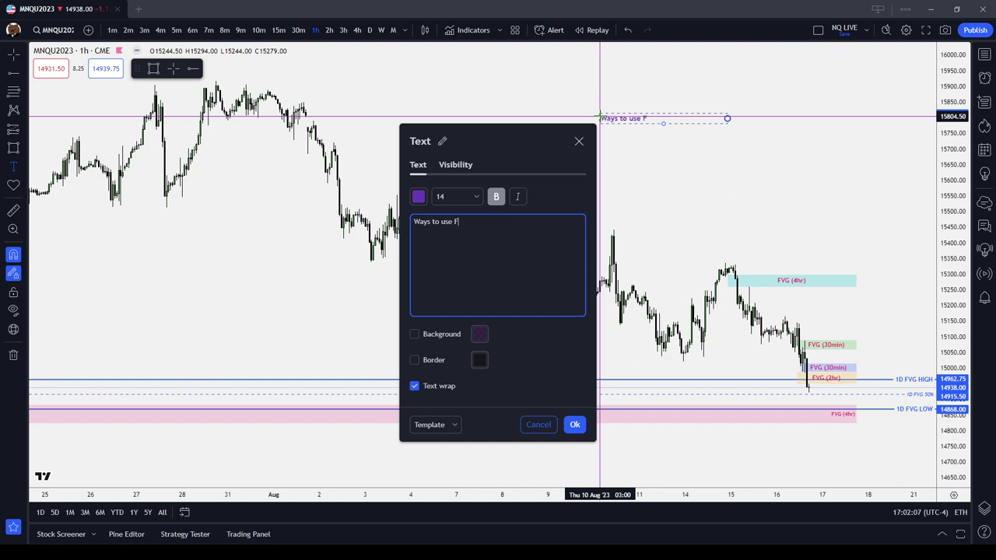
type("air Value Gaps.")
key("Return")
type("1. S")
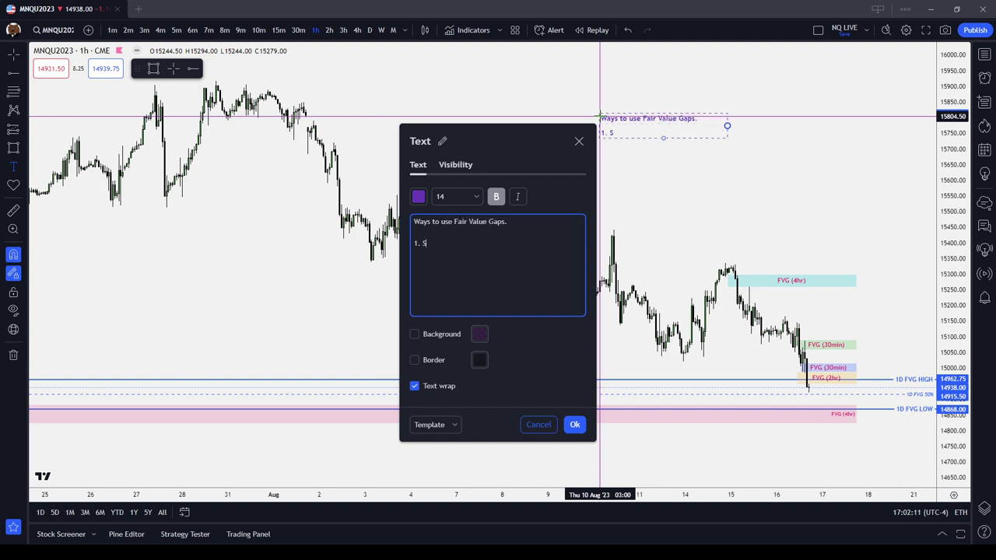
type("upport and Resist")
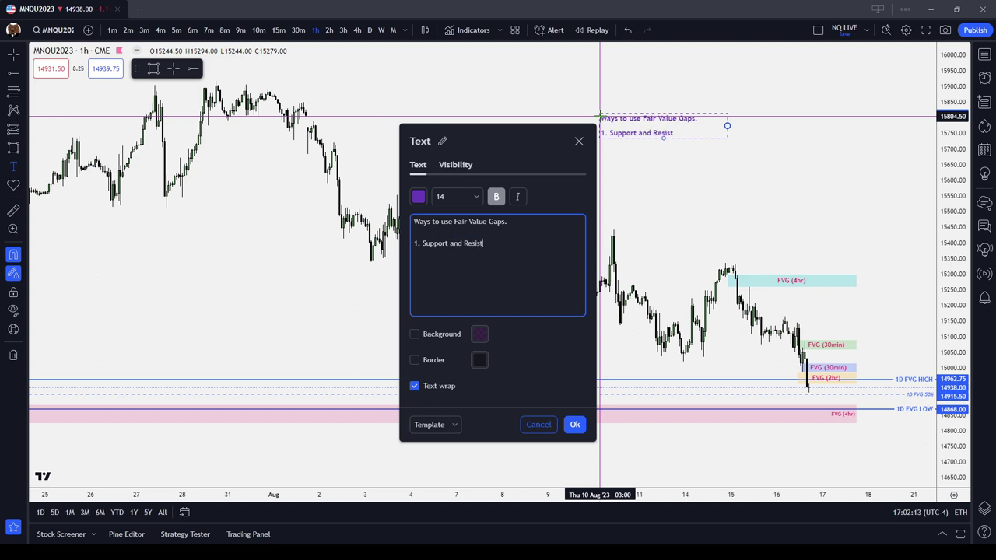
type("ance")
- Add the items "2. Institutional Order Flow Entry Drills (IOFED)" and "3. Inversion FVGs (IFVGS)" to the text note
key("Return")
type("2.")
type("Institutional Or")
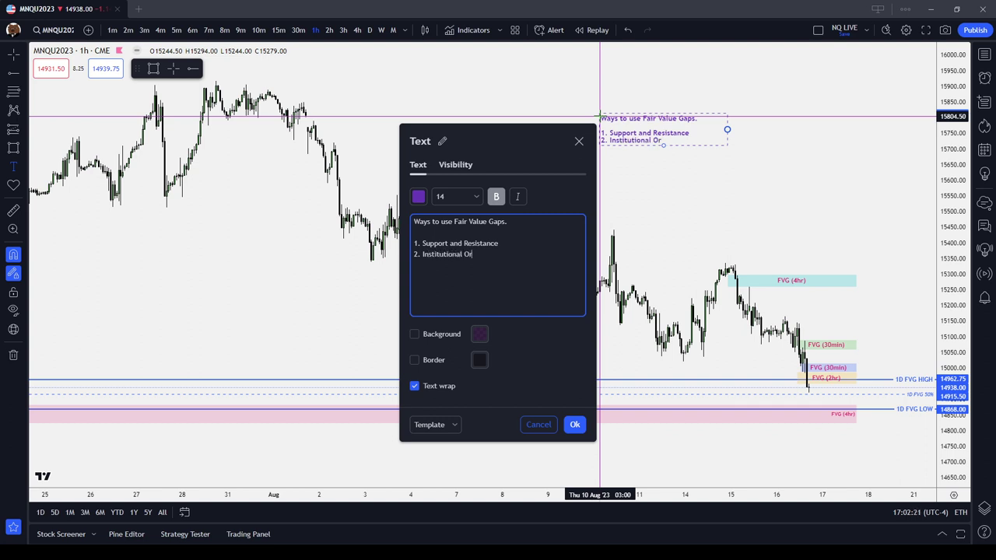
type("der Flow Entry Drills (")
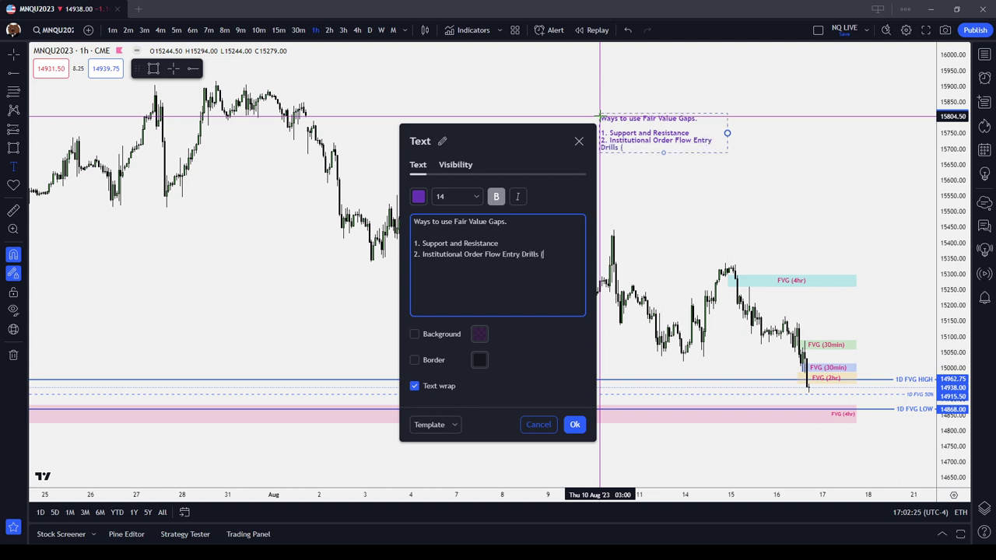
type("IOFED)")
key("Return")
type("3. ")
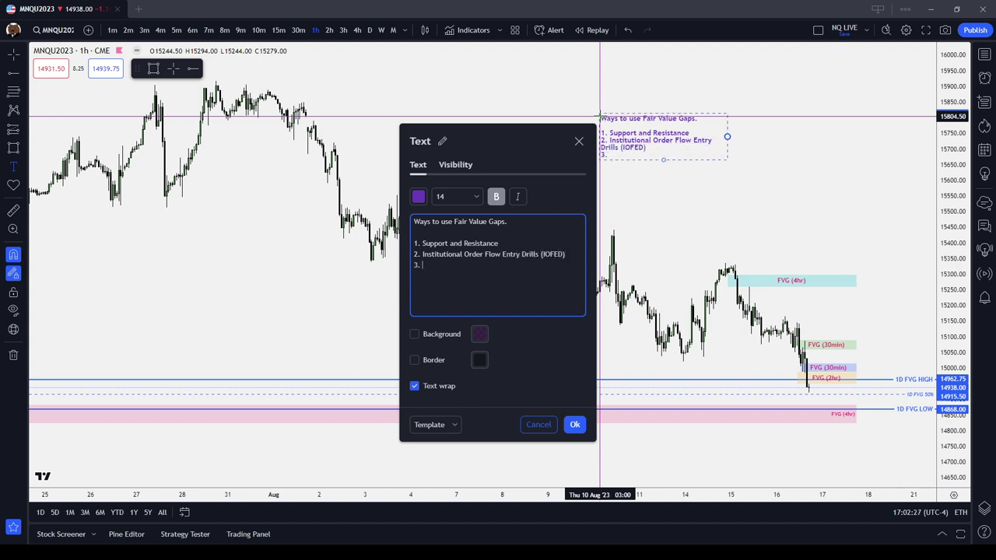
type("Inversion FVGs (IFVGS)")
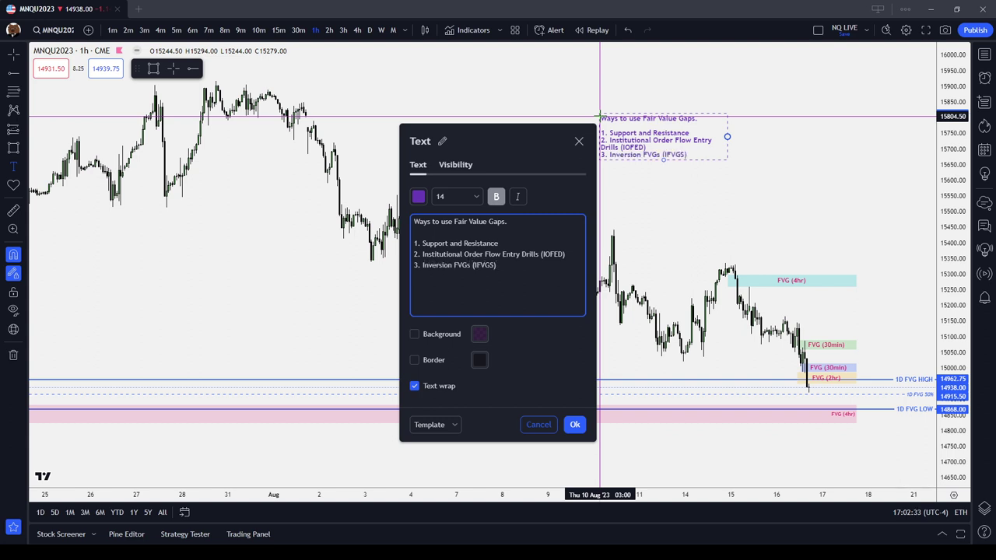
- Add the items "4. Breakaway and Measuring Gaps" and "5. Reclaimed Fair Value Gaps." to the text note
key("Return")
type("4. Breakaw")
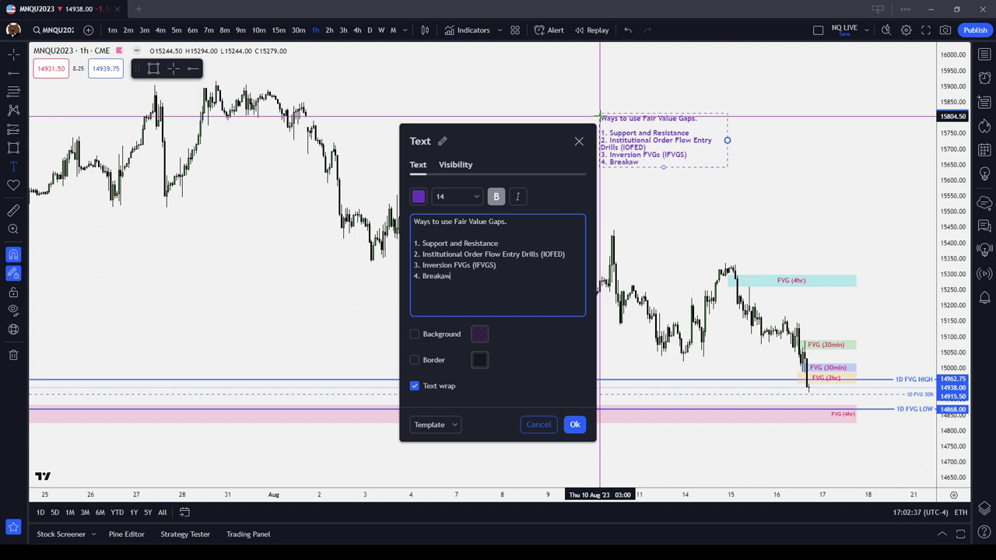
type("ay and Measuring Gaps")
key("Return")
type("5.")
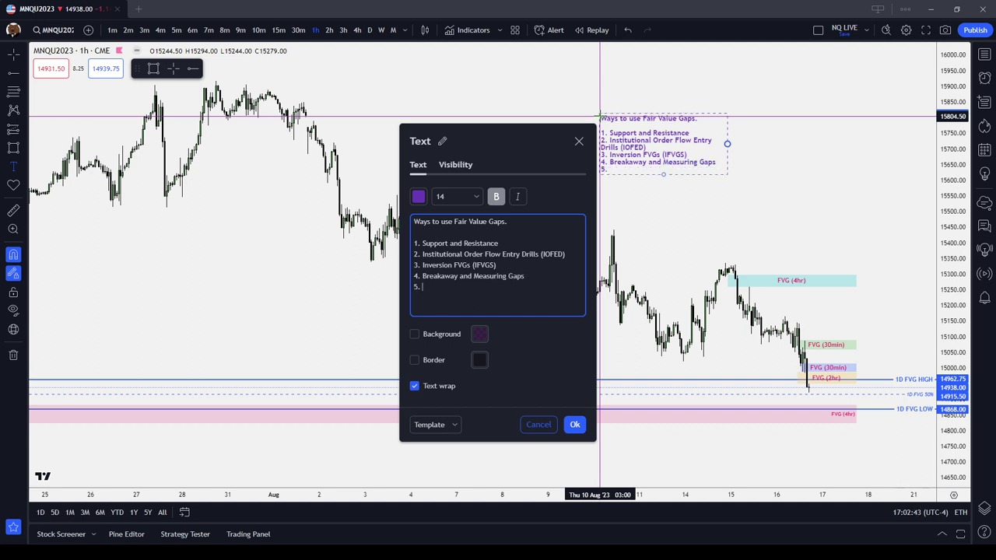
type("Reclaimed Facr Value Gaps.")
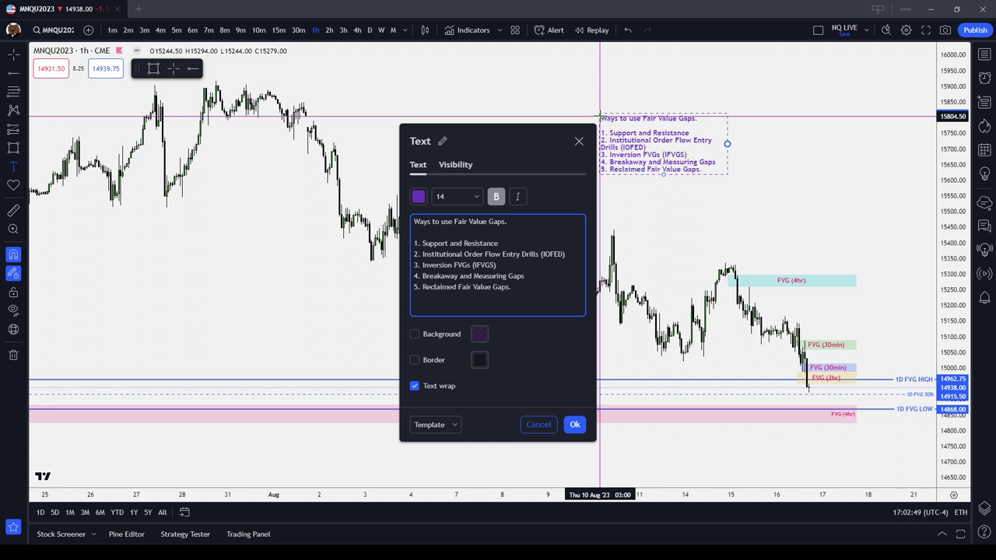
- Save the text note as a drawing template named "Ways to Use Fair Value Gaps"
left_click(455, 421)
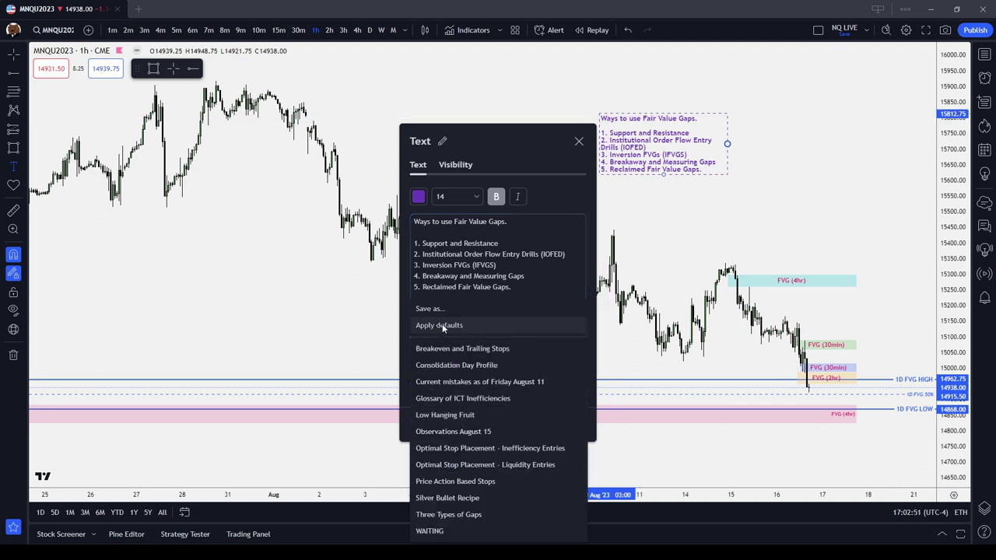
left_click(441, 313)
type("Ways to Use")
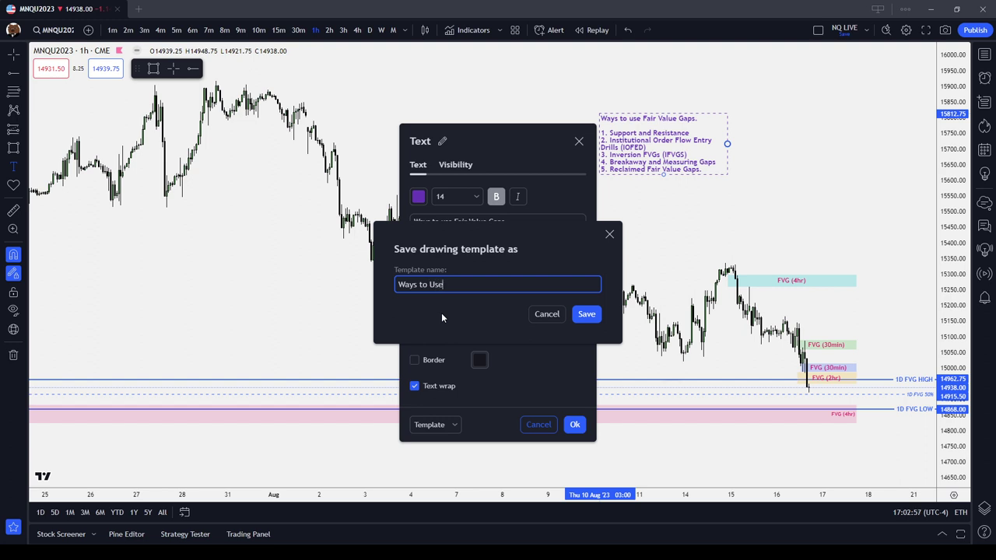
type(" Fair Value GAp")
key("BackSpace")
key("BackSpace")
type("aps")
left_click(587, 314)
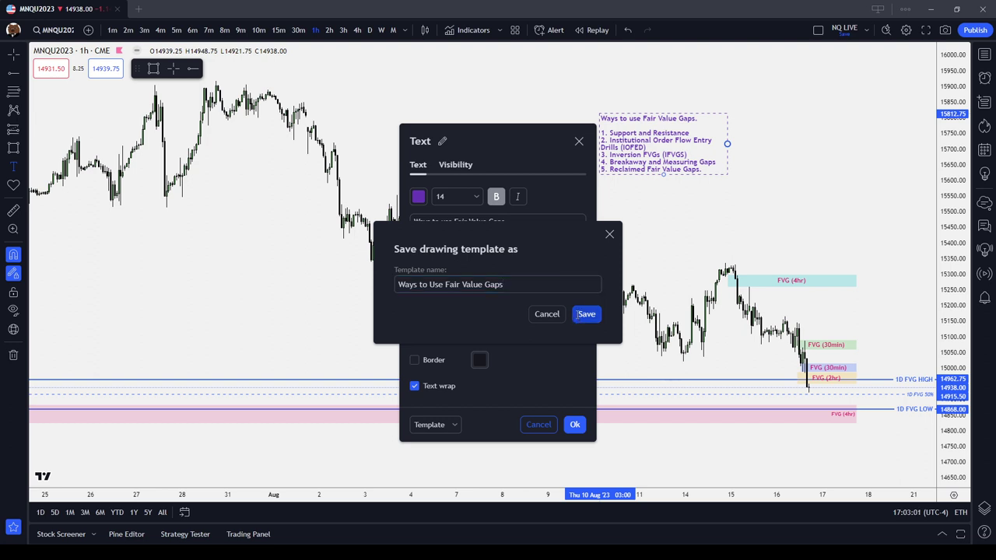
- Add the item "6. Draws on Liquidity" at the end of the text note
left_click(510, 293)
left_click(549, 287)
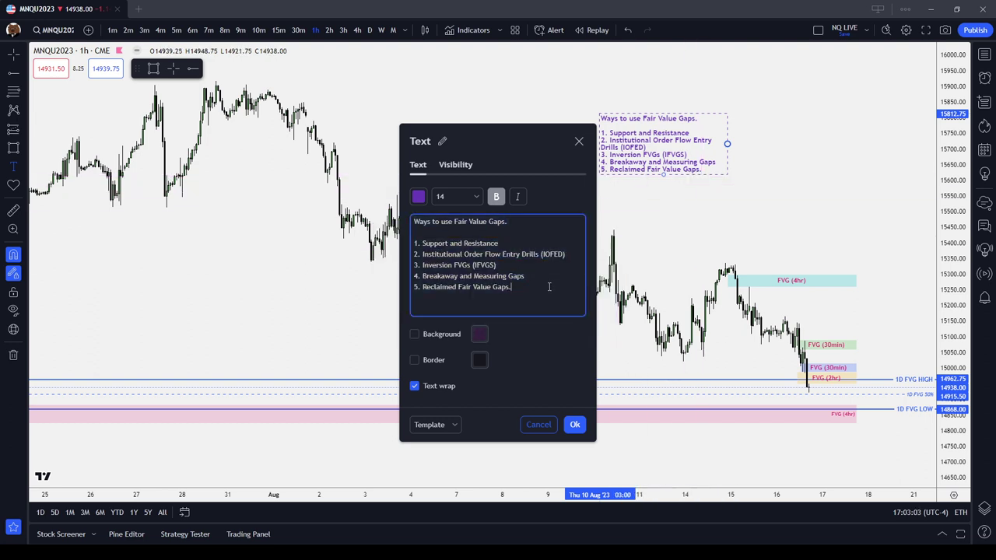
key("Return")
type("6. Draws on Liquidity")
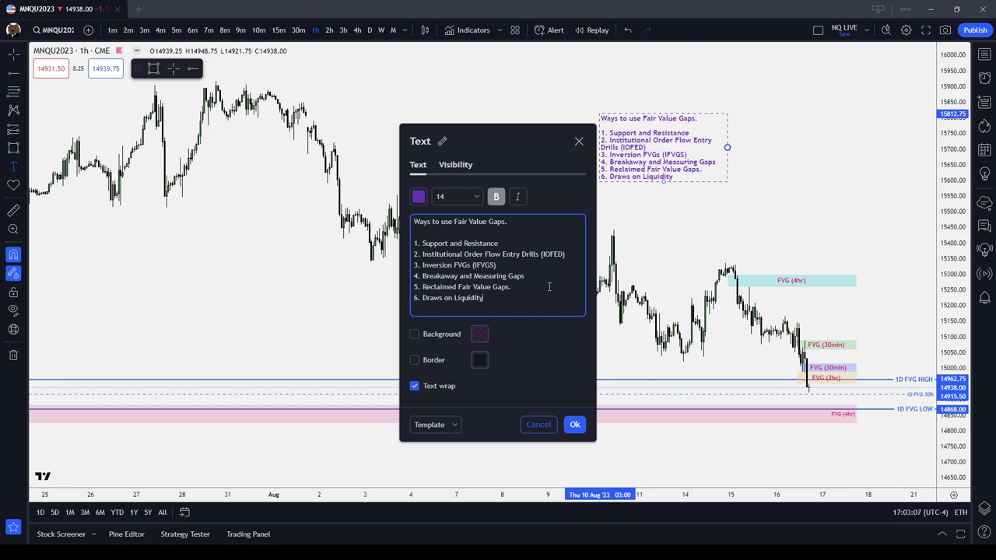
- Save the extended note over the existing template "Ways to Use Fair Value Gaps" and accept the text settings
left_click(458, 426)
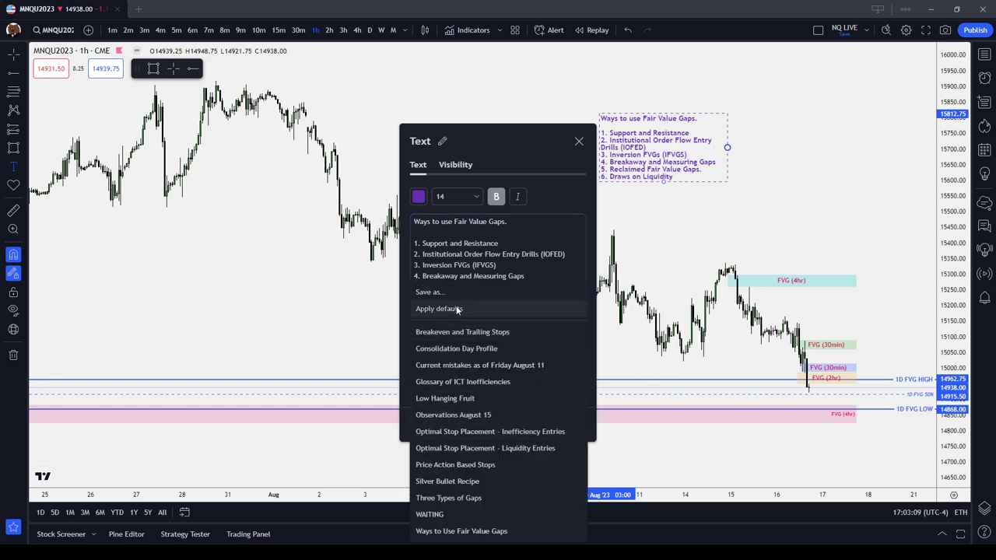
left_click(515, 289)
left_click(594, 284)
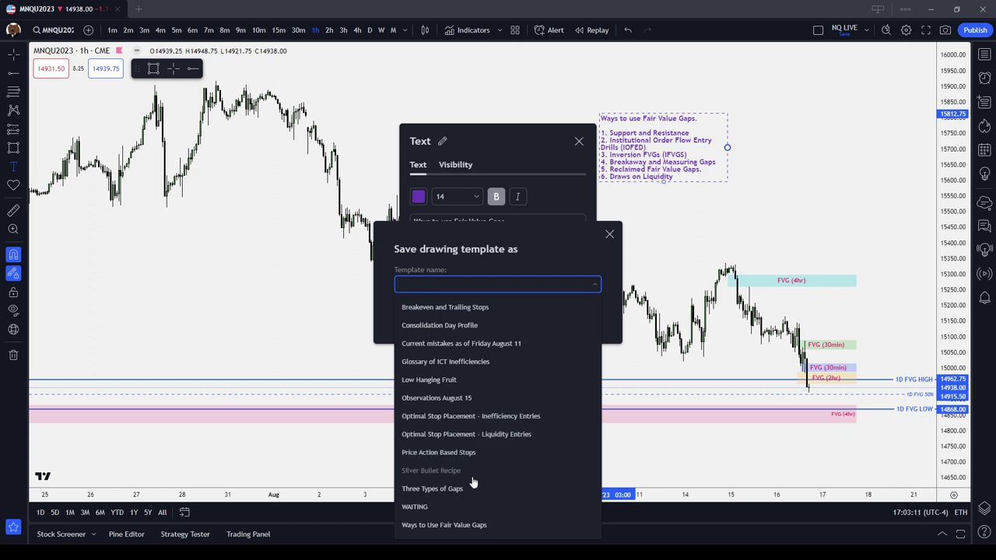
left_click(503, 524)
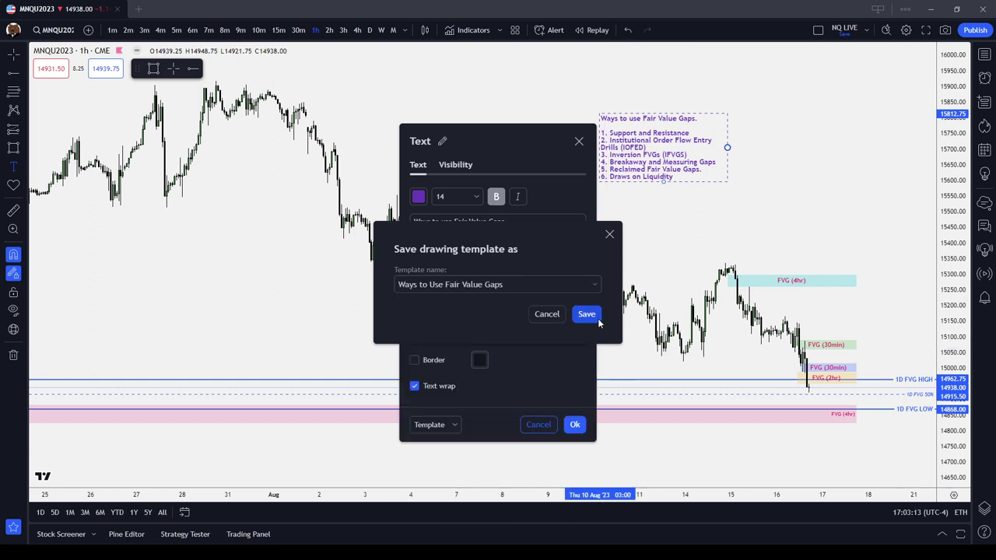
left_click(587, 315)
left_click(575, 424)
left_click(769, 175)
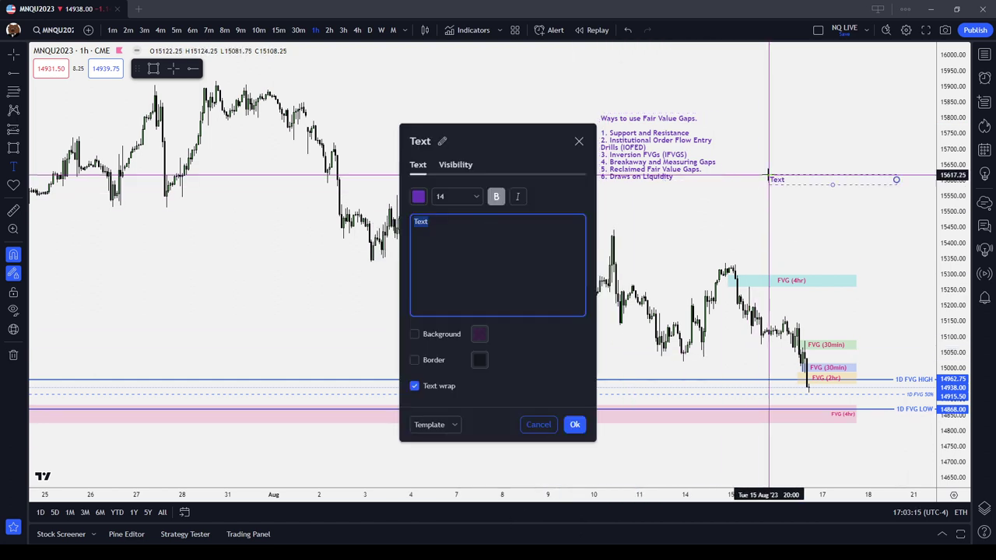
left_click(579, 141)
key("Delete")
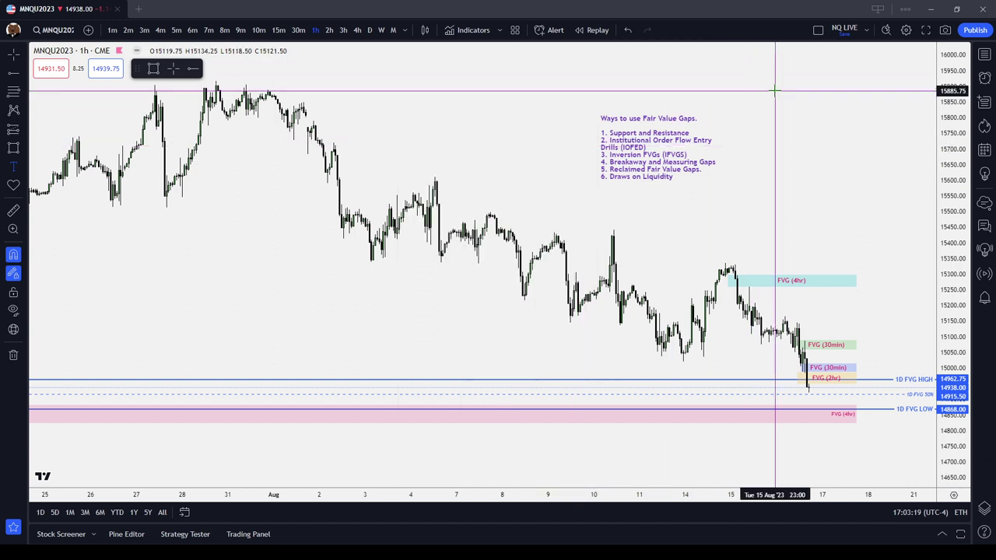
- View the note and the marked fair value gap levels on the 4-hour, daily and weekly charts
scroll(767, 117, "up", 1)
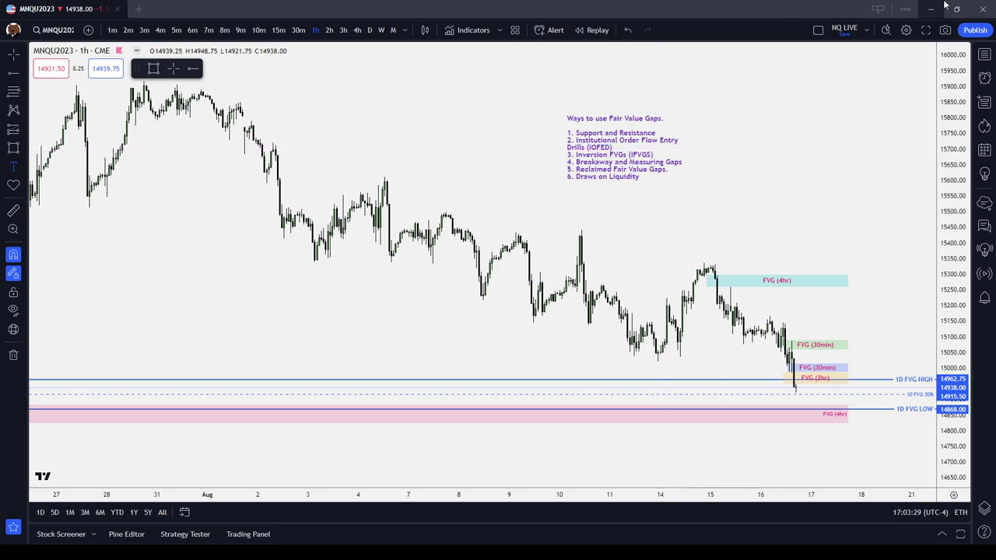
scroll(885, 380, "up", 4)
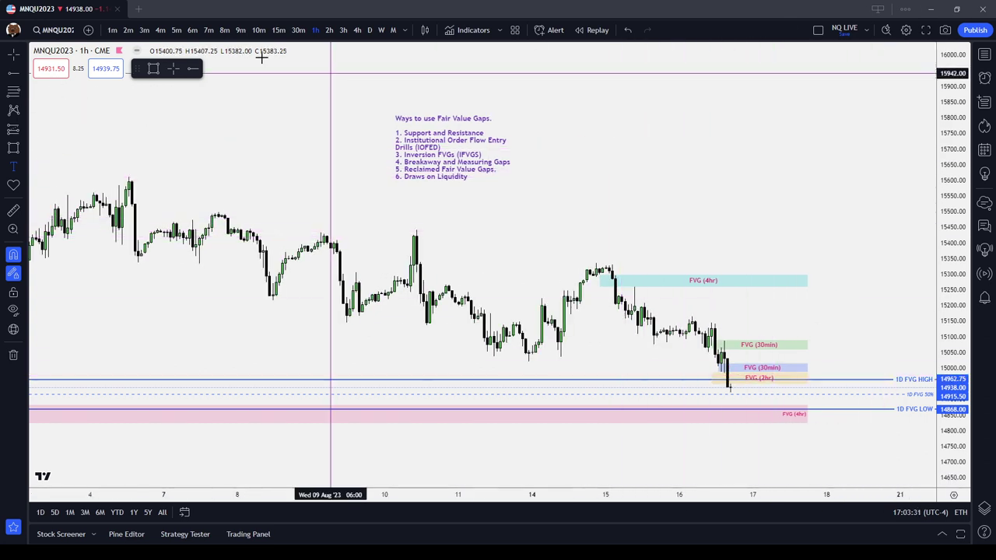
left_click(357, 29)
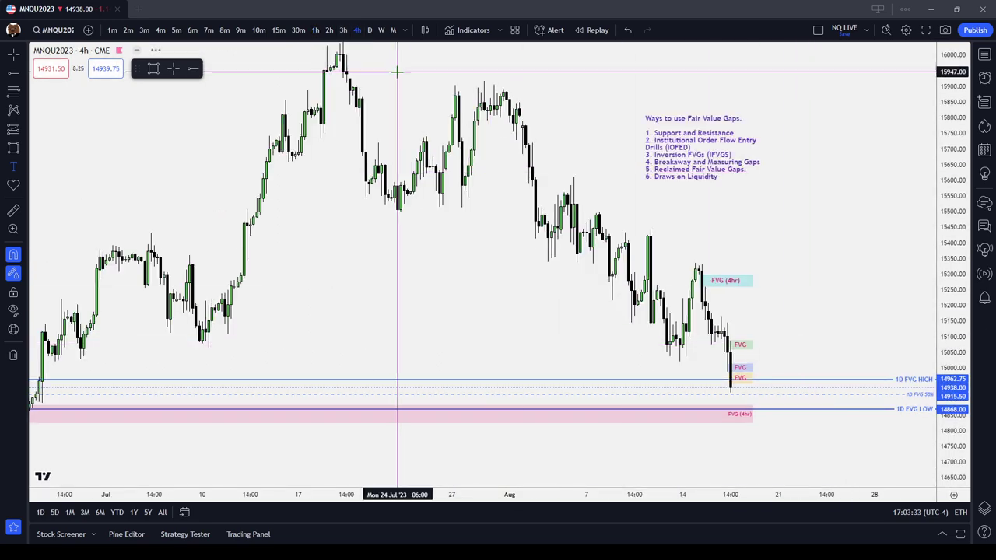
left_click(370, 30)
scroll(798, 367, "up", 3)
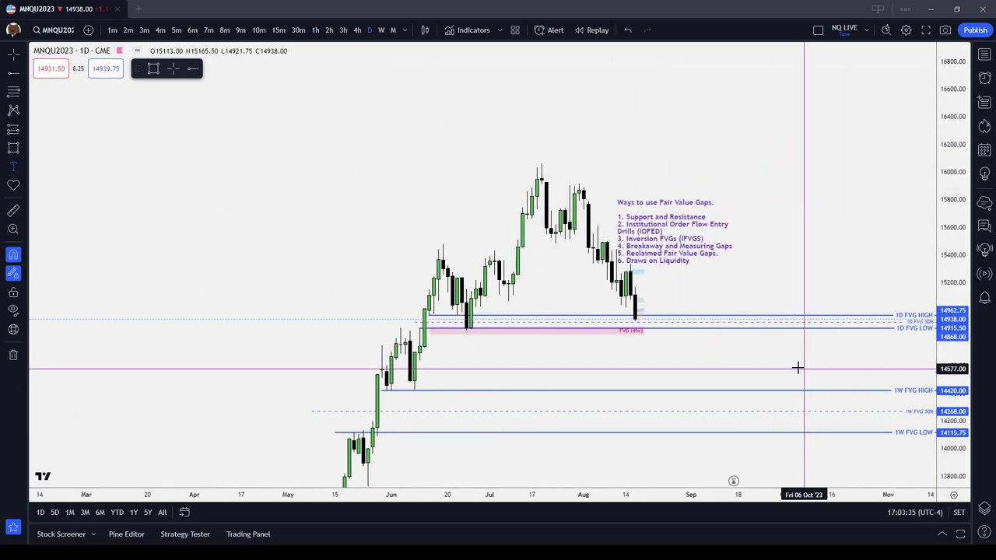
left_click(388, 29)
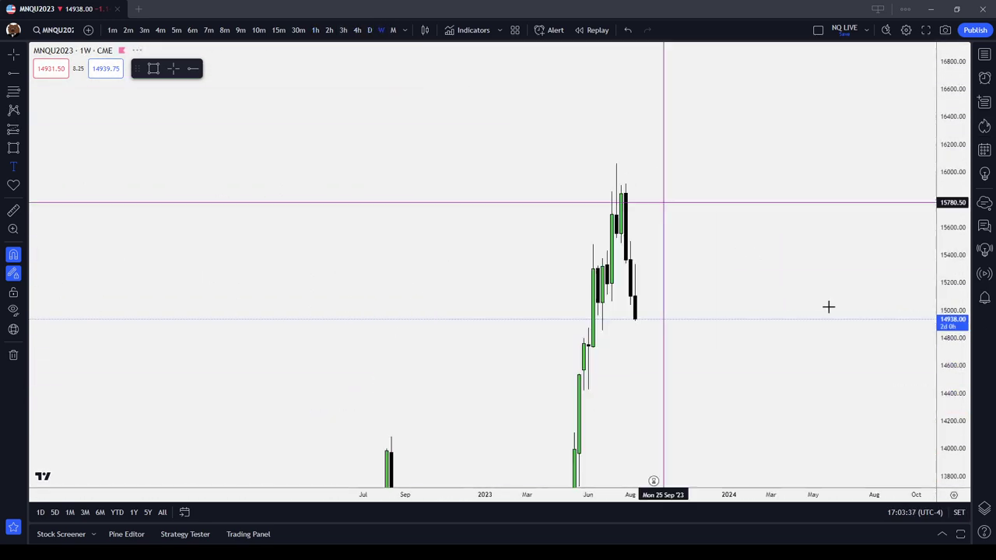
- Remove the stray text label placed on the weekly chart and return to the cross cursor
left_click(609, 154)
key("Escape")
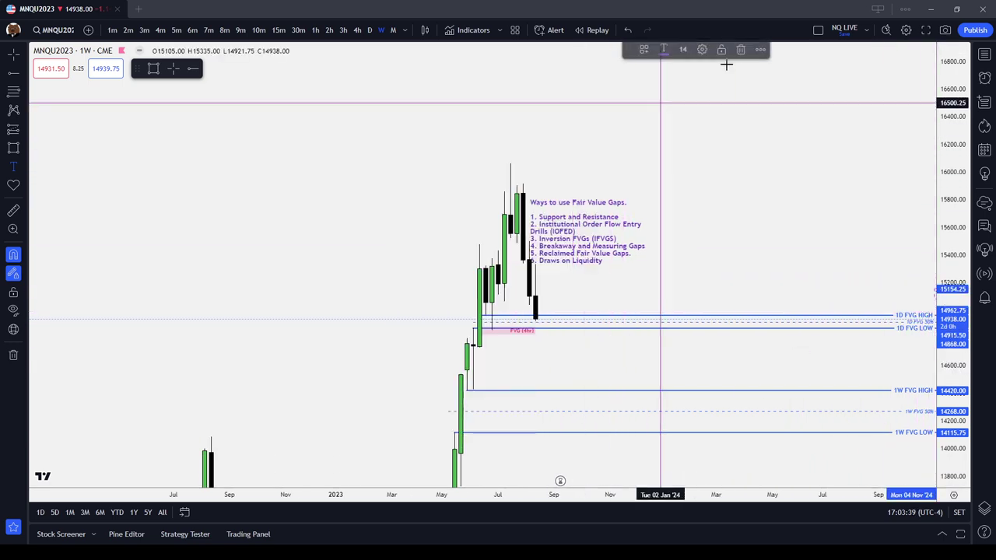
left_click(740, 50)
left_click(14, 58)
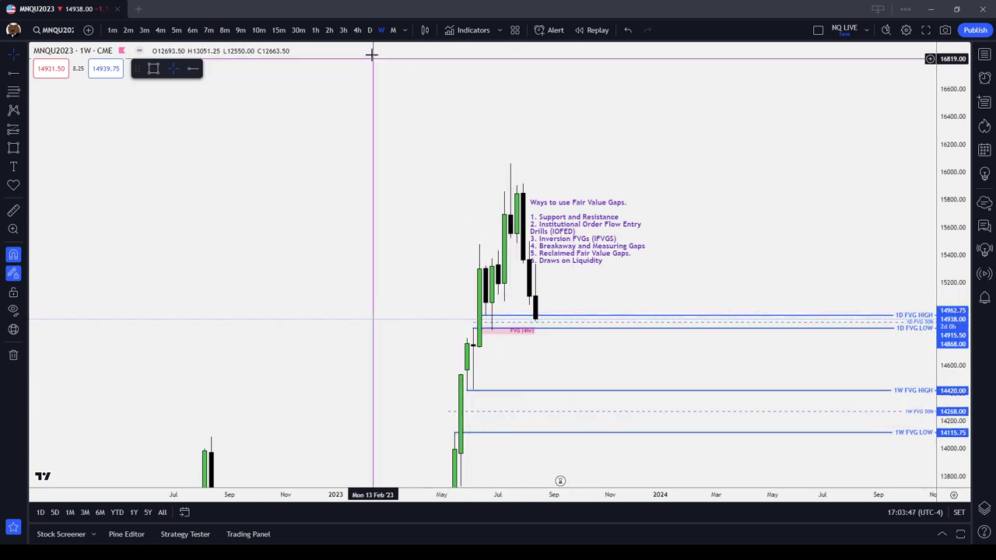
- On the 4-hour chart, extend both ends of the pink FVG (4hr) rectangle slightly outward and lock it
left_click(369, 30)
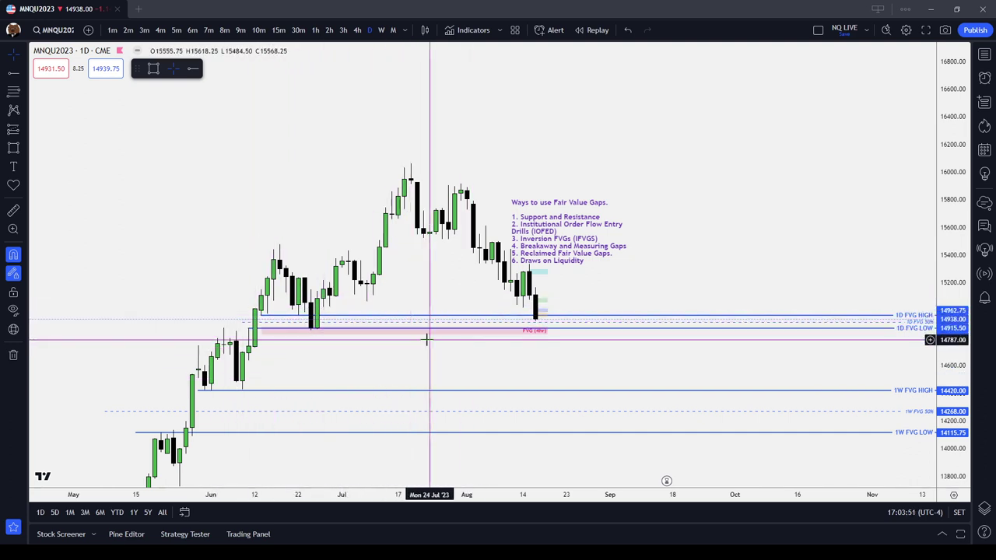
left_click(358, 29)
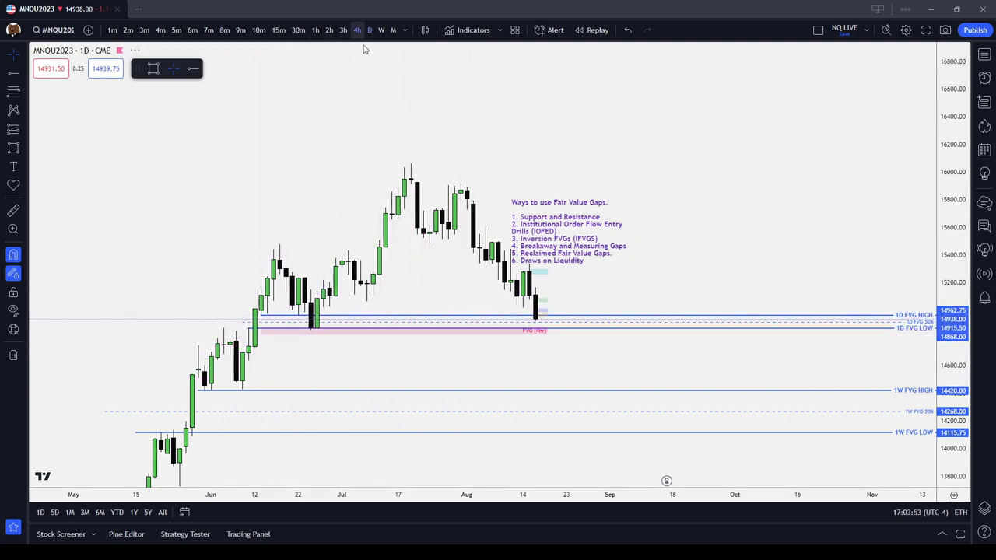
left_click_drag(947, 414, 948, 173)
scroll(811, 279, "down", 4)
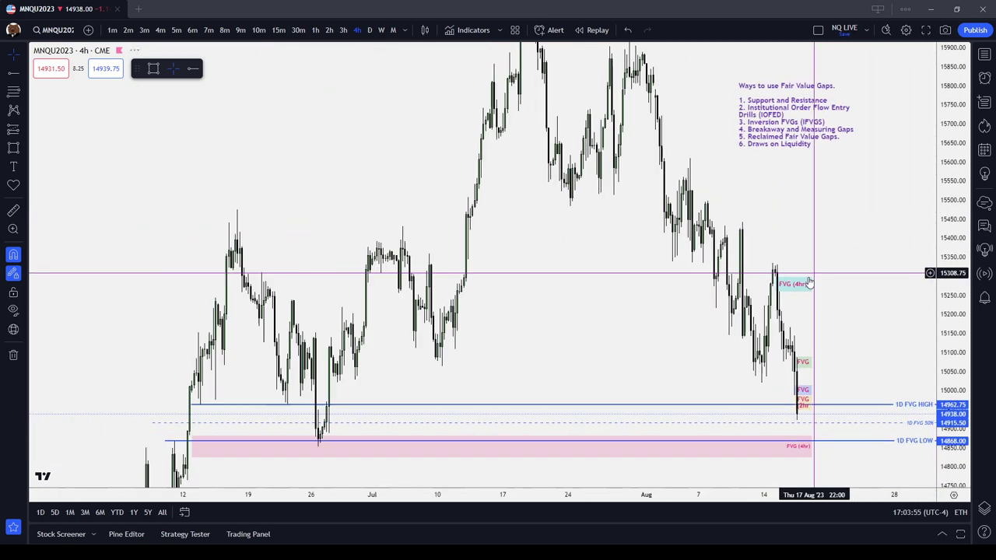
left_click_drag(505, 472, 495, 375)
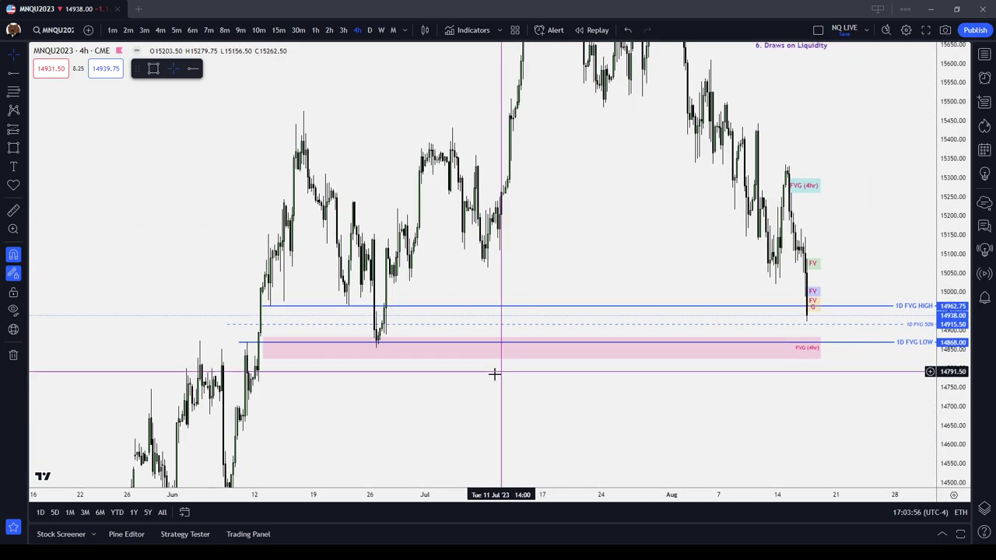
left_click(263, 350)
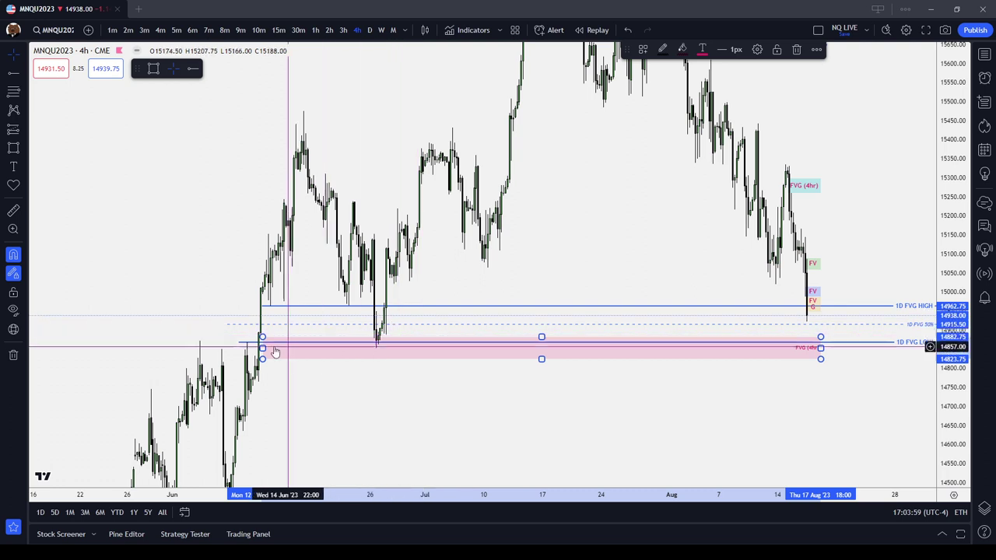
left_click_drag(263, 348, 254, 347)
left_click_drag(820, 348, 830, 348)
left_click(777, 49)
left_click(580, 157)
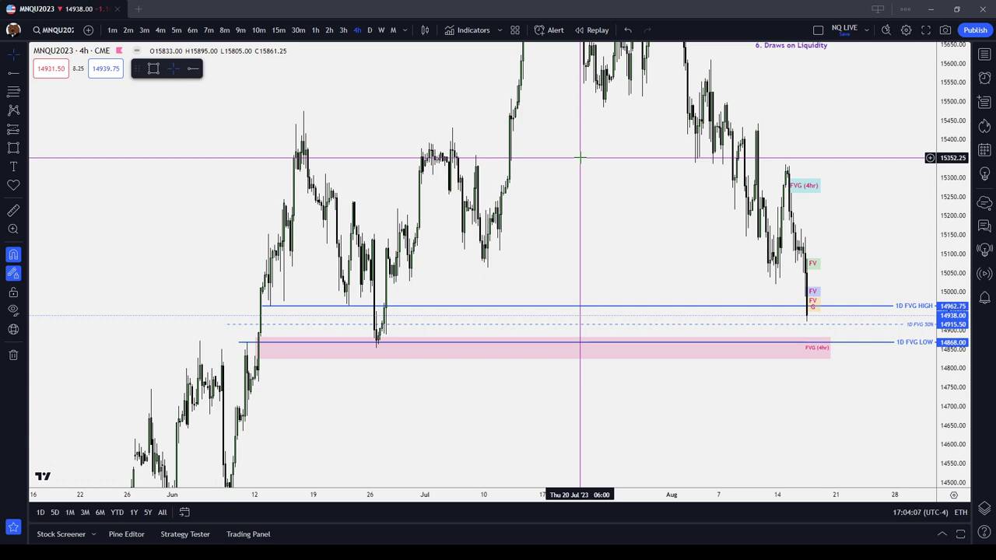
- Examine the marked fair value gap zones and daily levels on the 4-hour and 15-minute charts
scroll(583, 159, "up", 3)
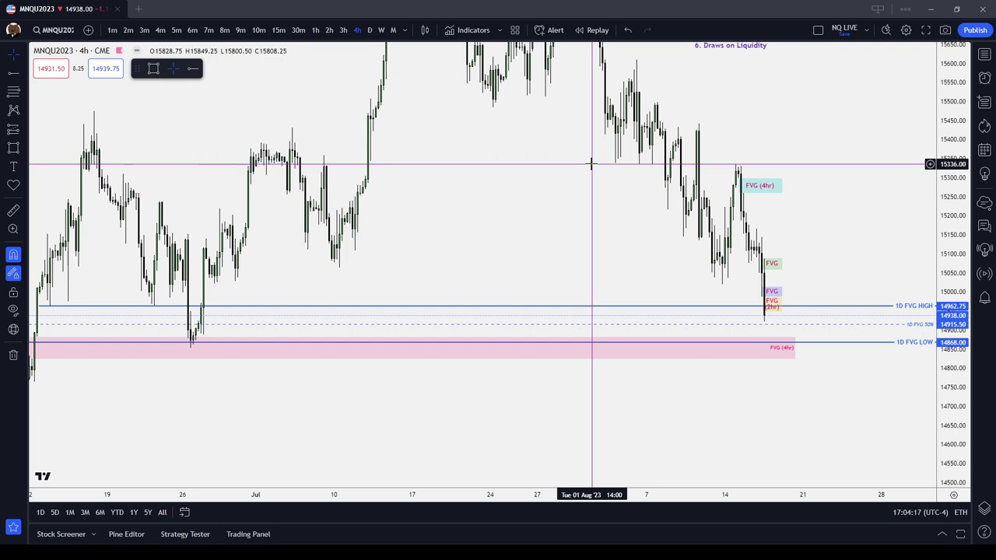
scroll(591, 165, "up", 5)
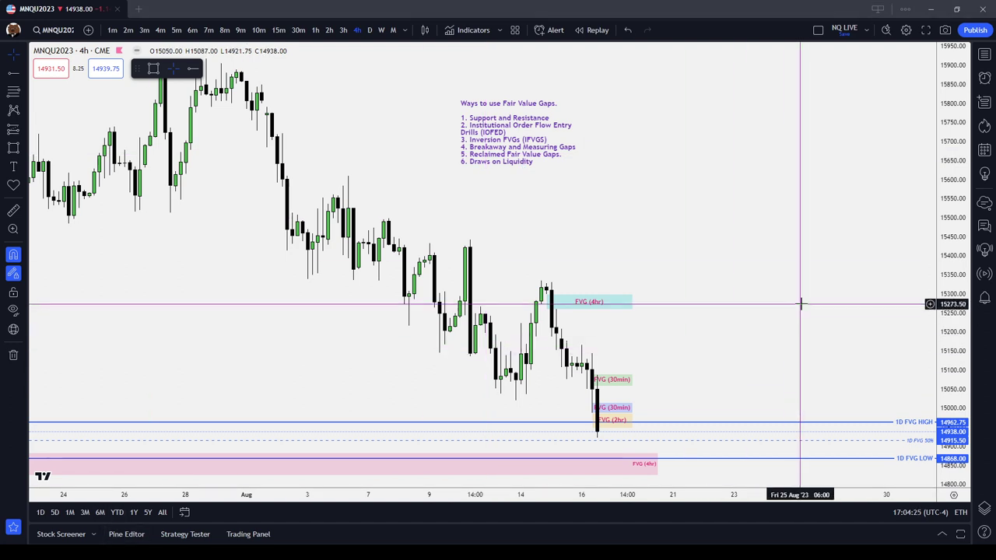
left_click(279, 29)
left_click_drag(953, 290, 949, 338)
scroll(910, 420, "down", 4)
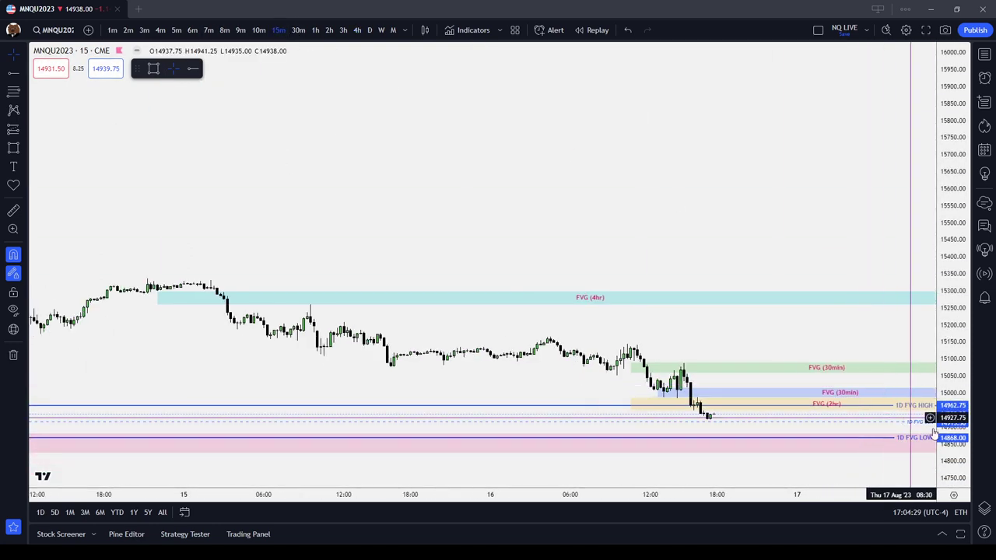
left_click_drag(950, 435, 944, 130)
left_click_drag(702, 245, 633, 48)
scroll(660, 127, "down", 5)
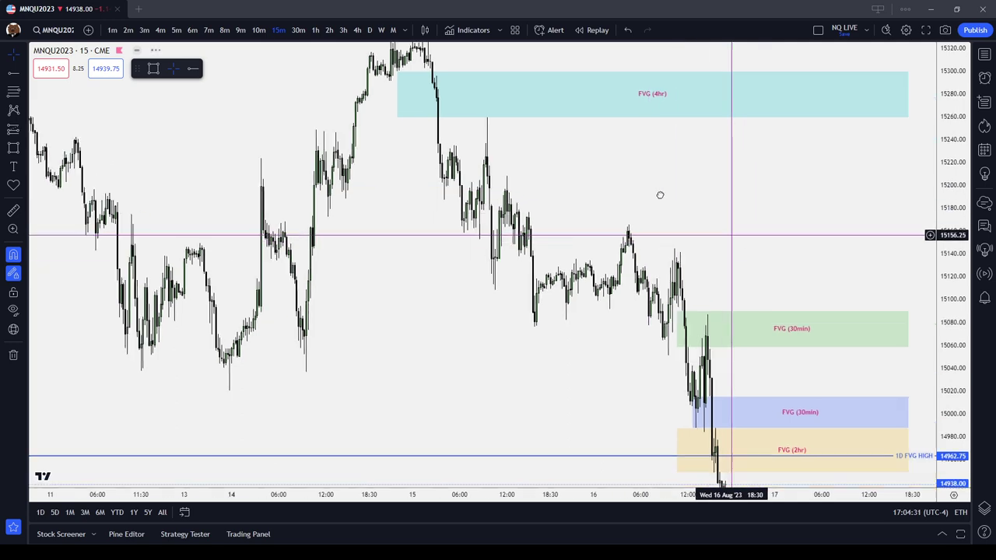
left_click_drag(962, 260, 947, 395)
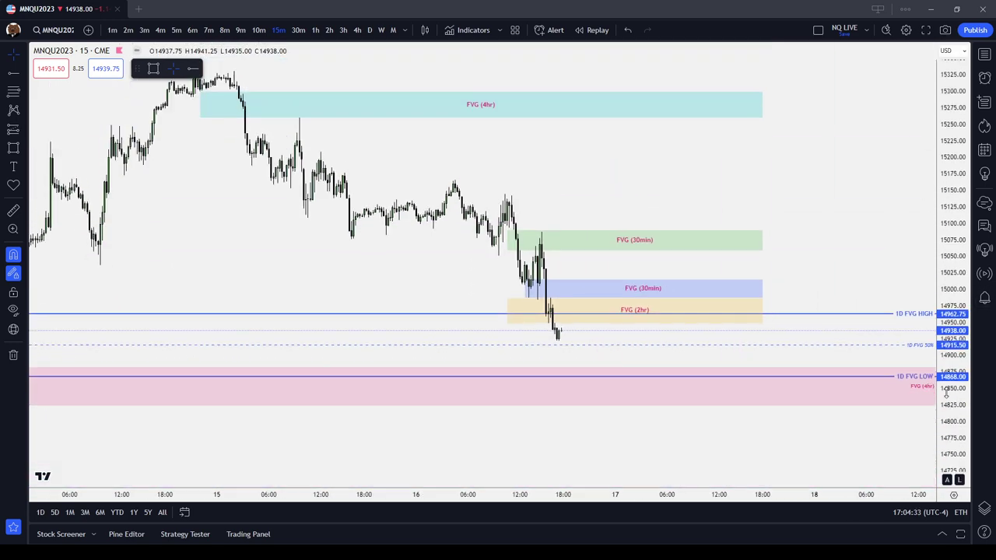
left_click_drag(817, 255, 733, 270)
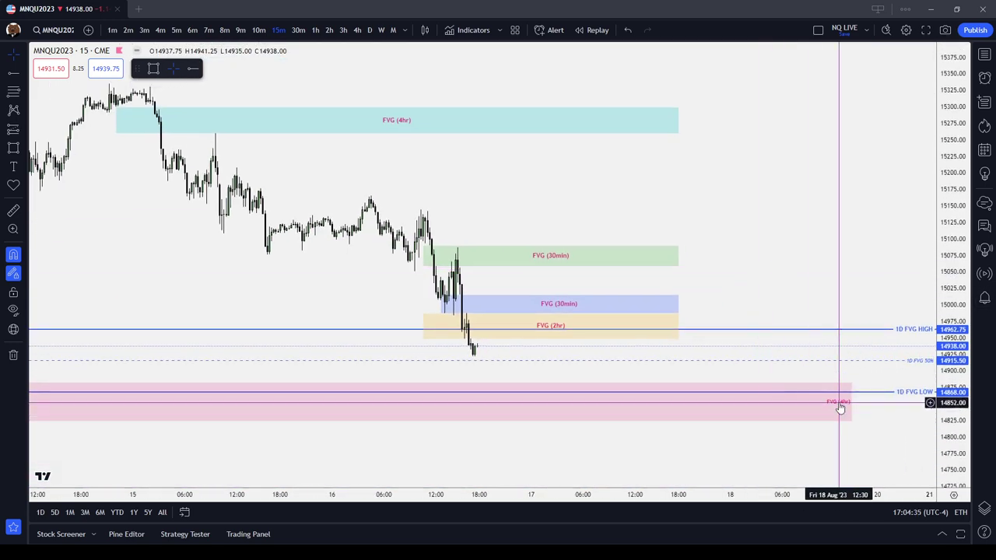
- Increase the font size of the pink FVG (4hr) rectangle's label and accept the rectangle settings
left_click(840, 403)
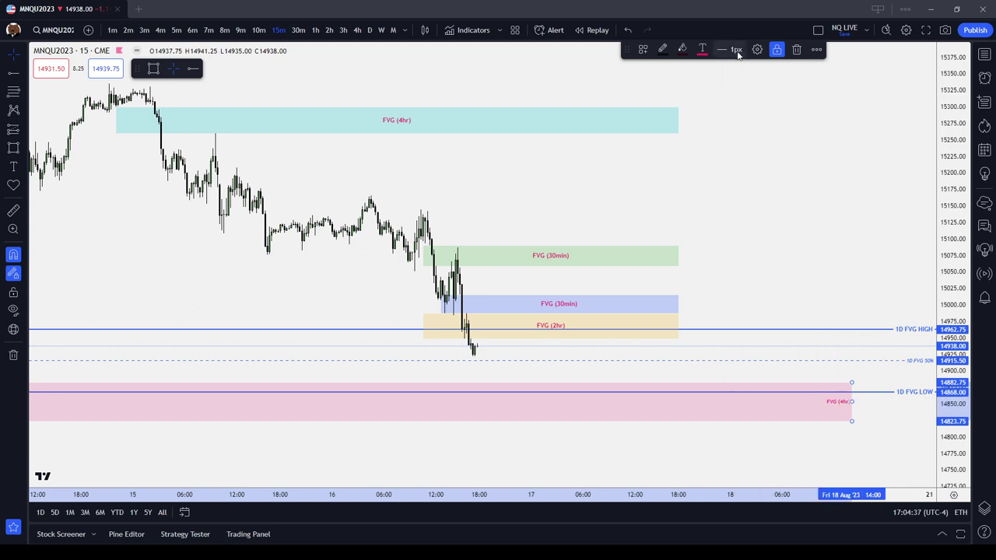
left_click(649, 50)
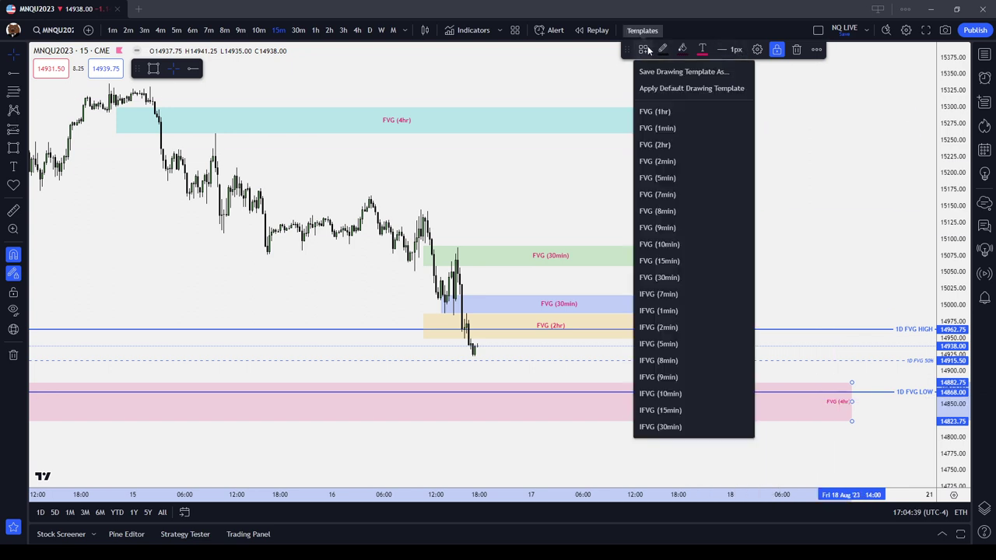
left_click(757, 49)
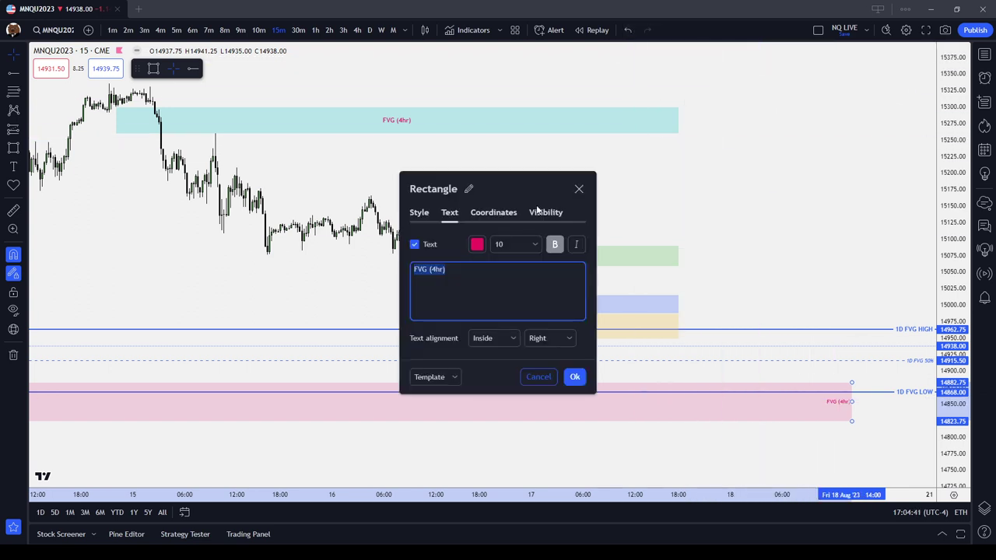
left_click(514, 244)
left_click(515, 297)
left_click(575, 377)
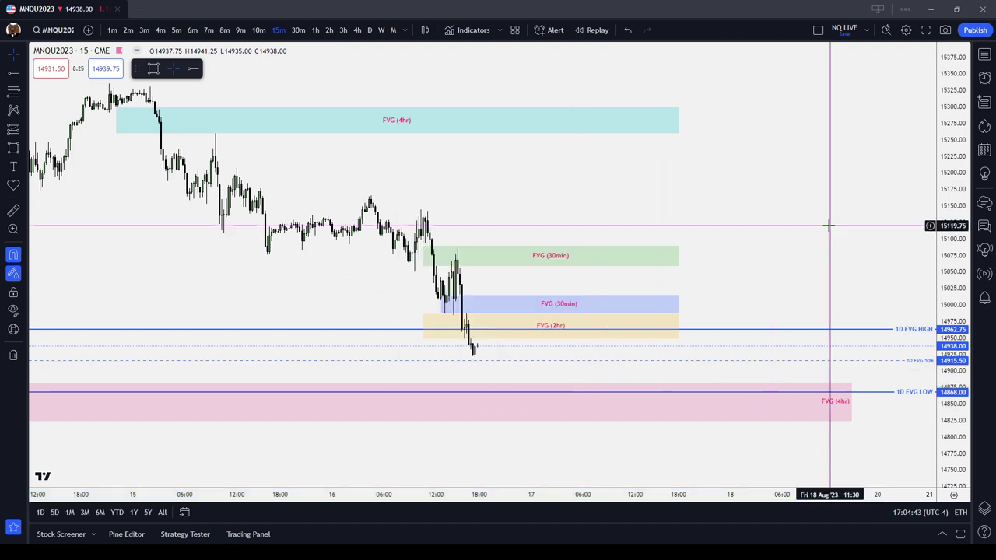